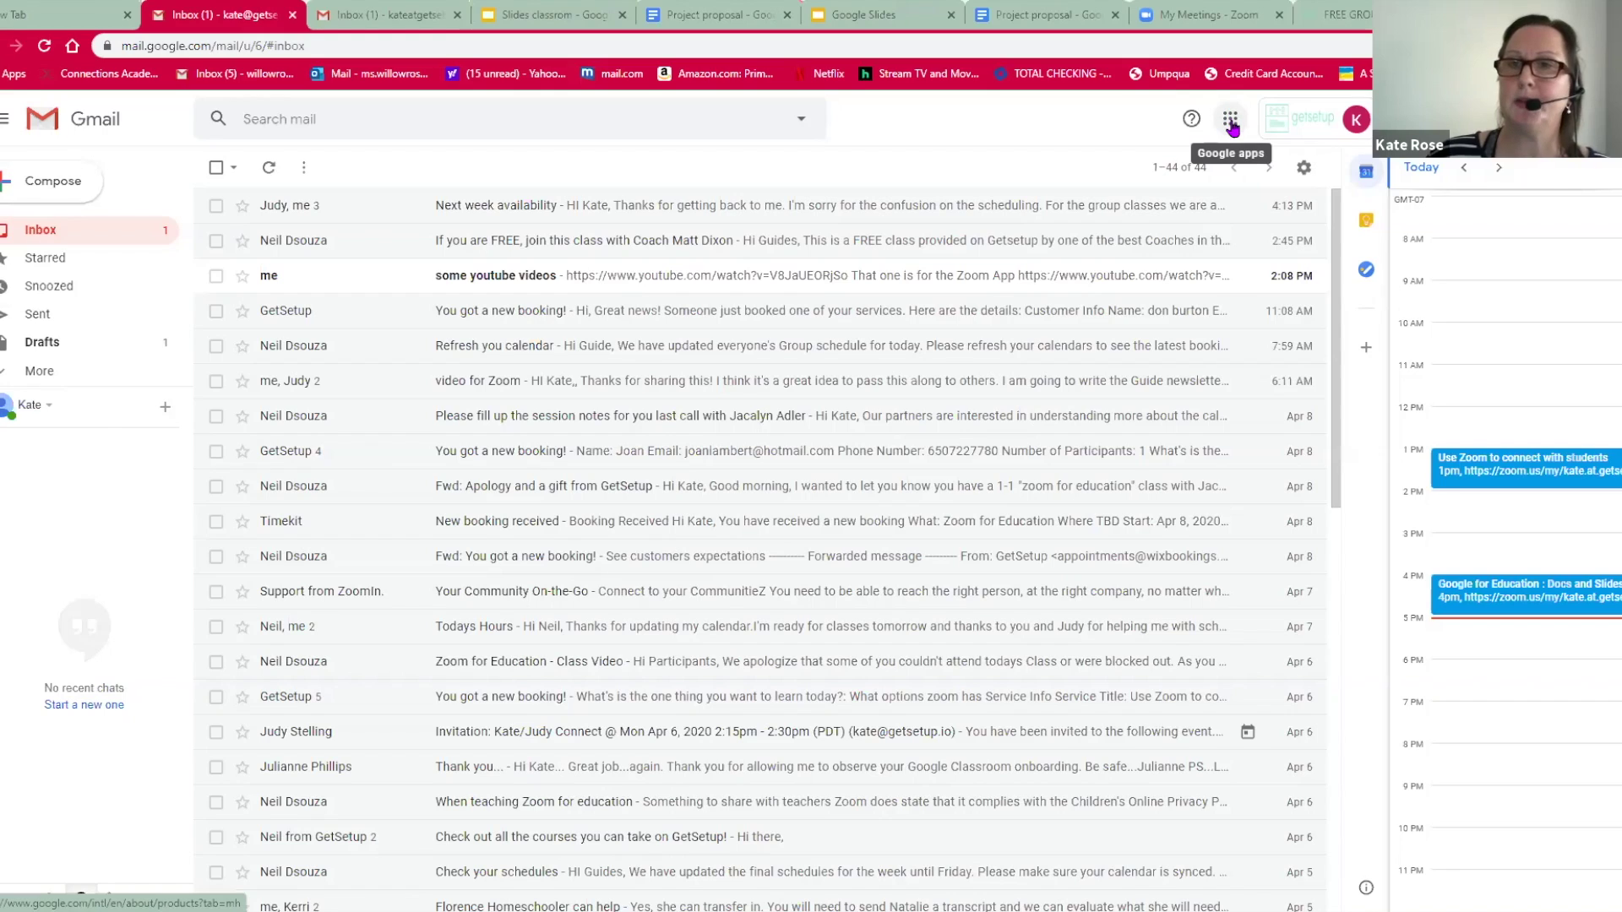
# Open Google Hangouts from the list of Google apps in Gmail
pyautogui.click(1231, 121)
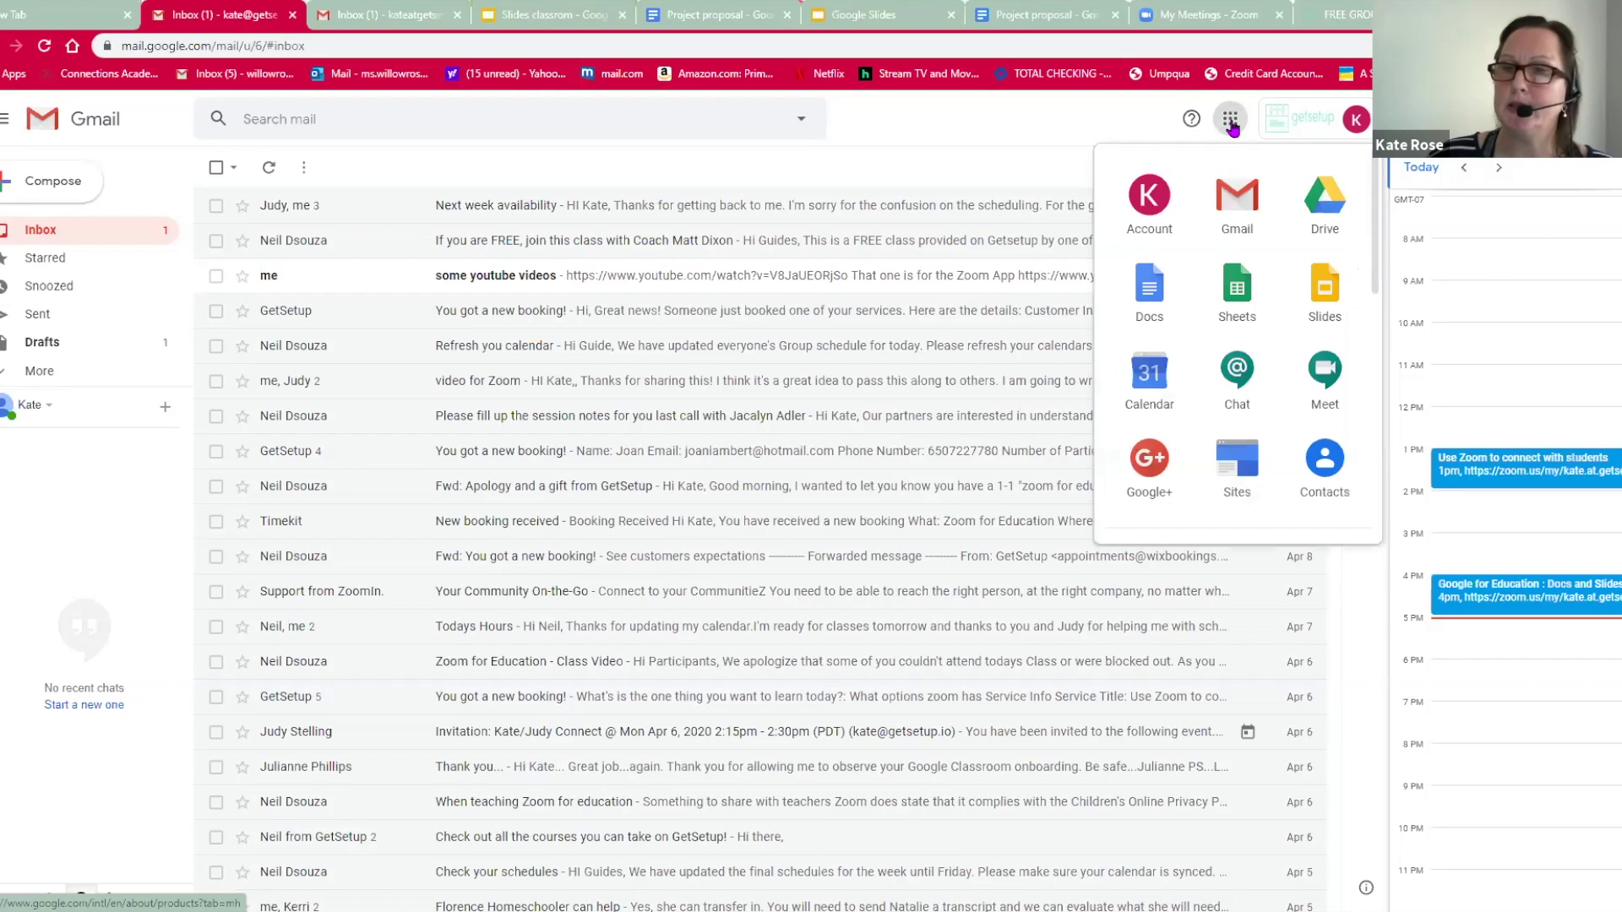
pyautogui.scroll(-3, 1219, 304)
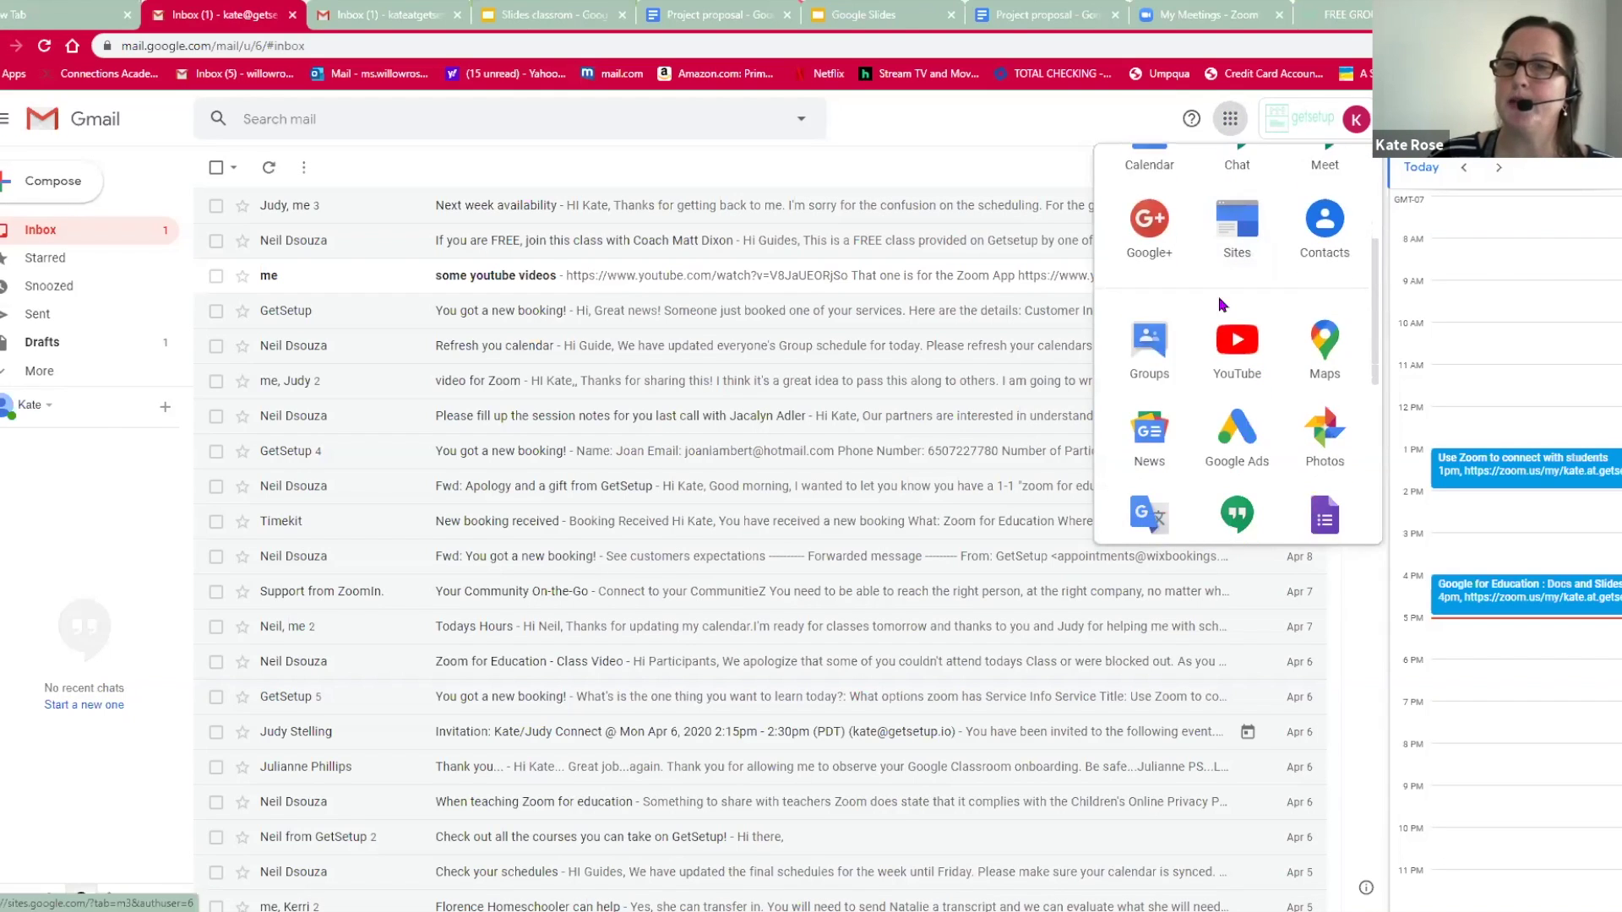
pyautogui.scroll(-3, 1225, 309)
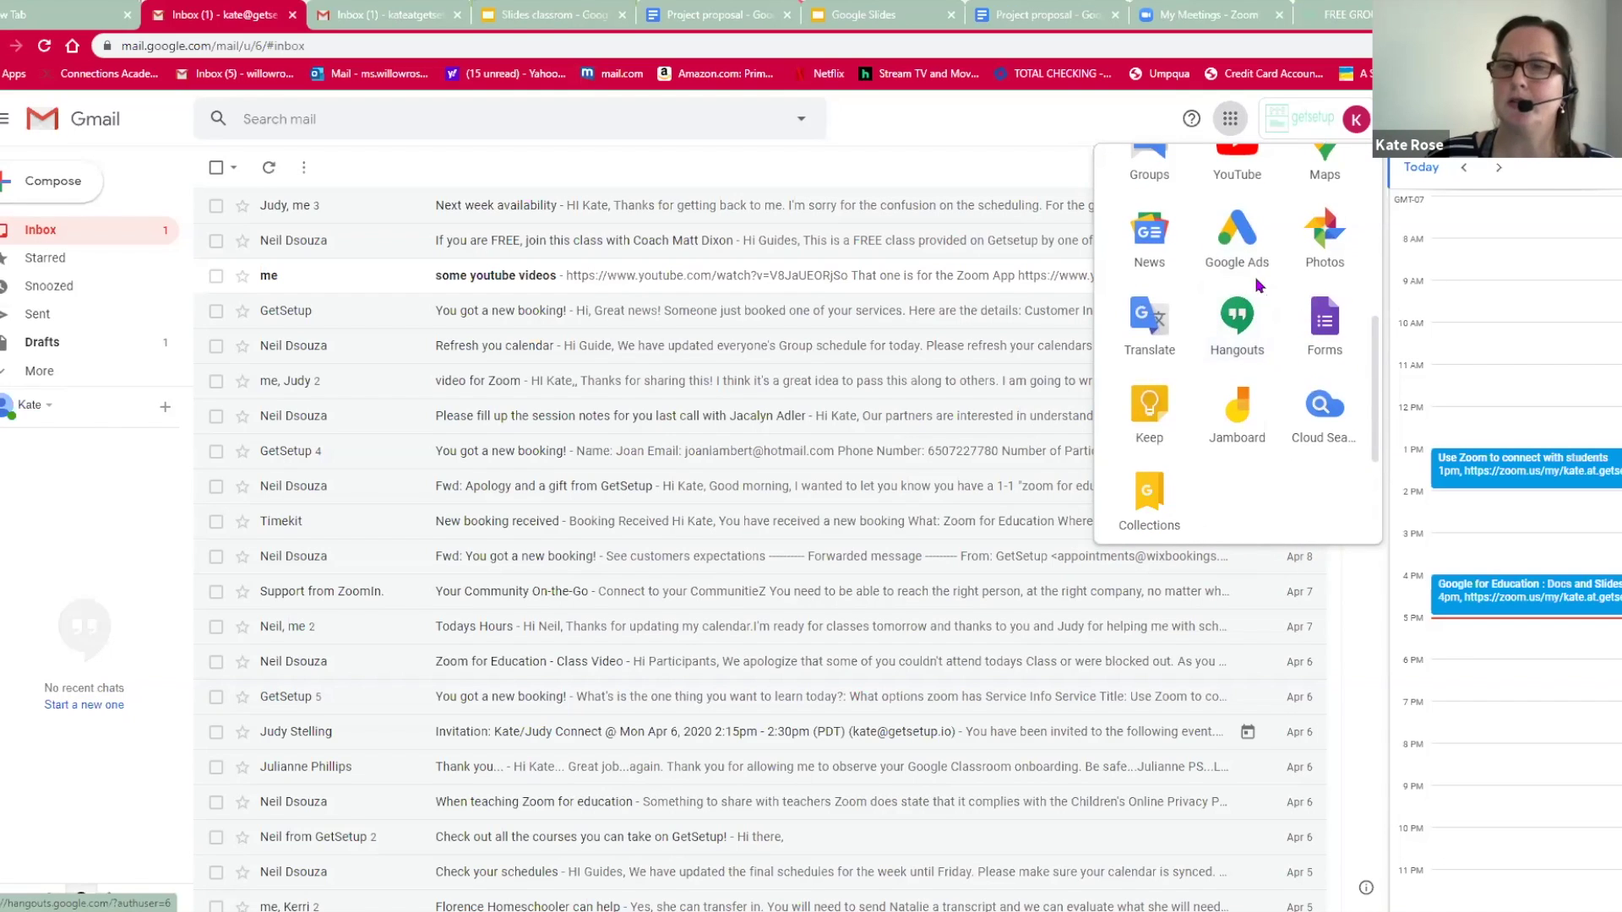
pyautogui.click(1232, 322)
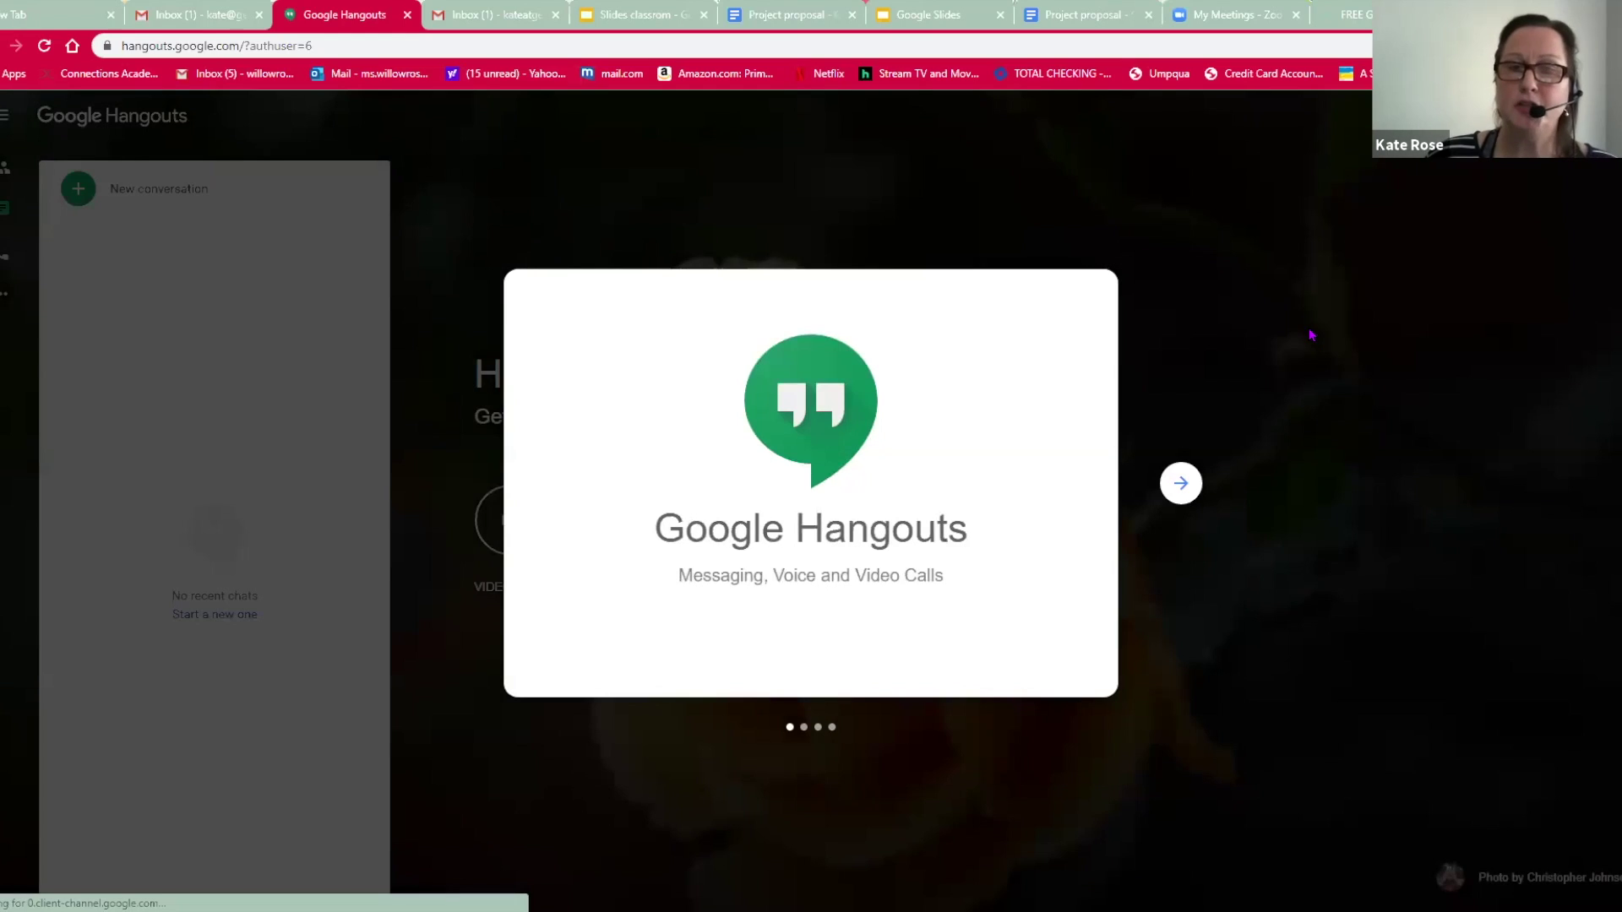
# Go through all the Google Hangouts introduction slides and finish the introduction
pyautogui.click(1180, 482)
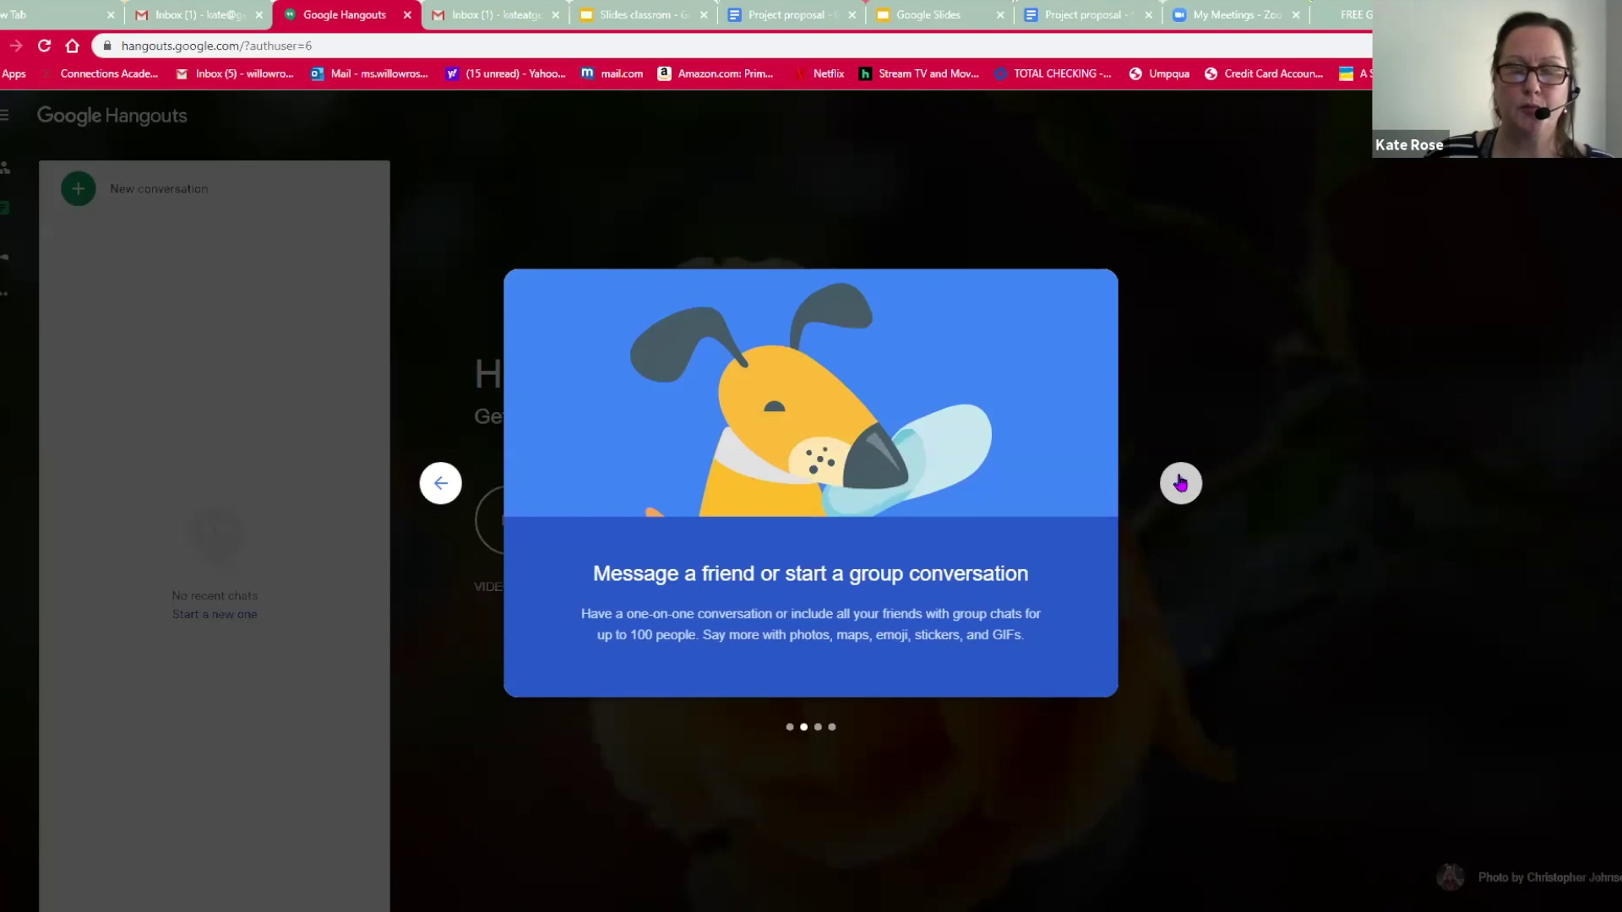
pyautogui.click(1179, 482)
pyautogui.click(1180, 483)
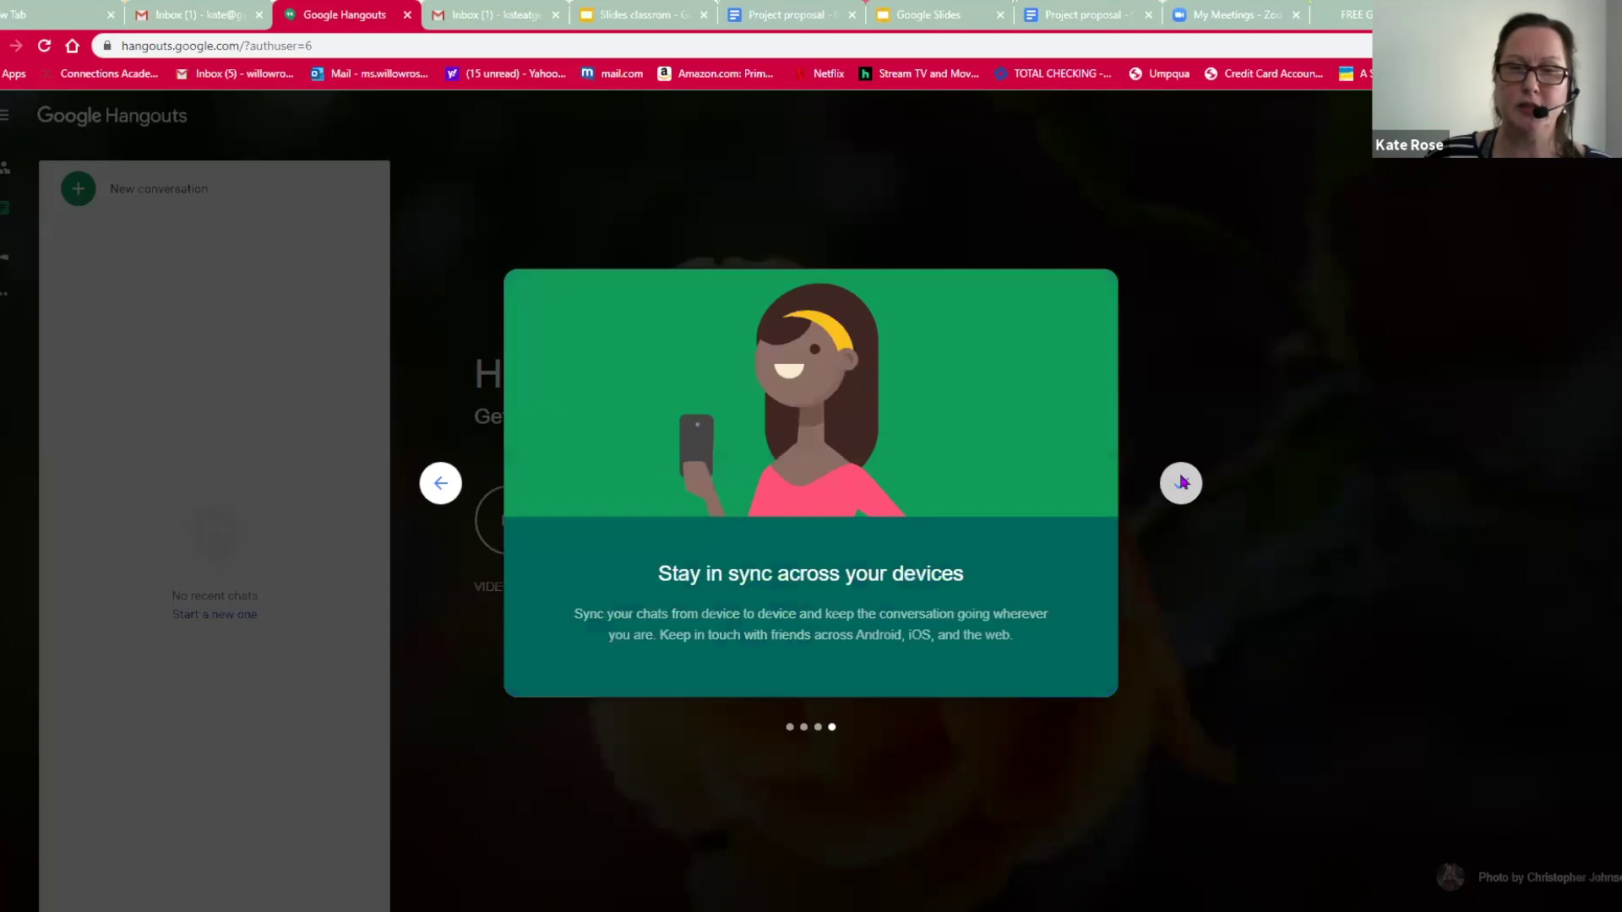
pyautogui.click(1180, 483)
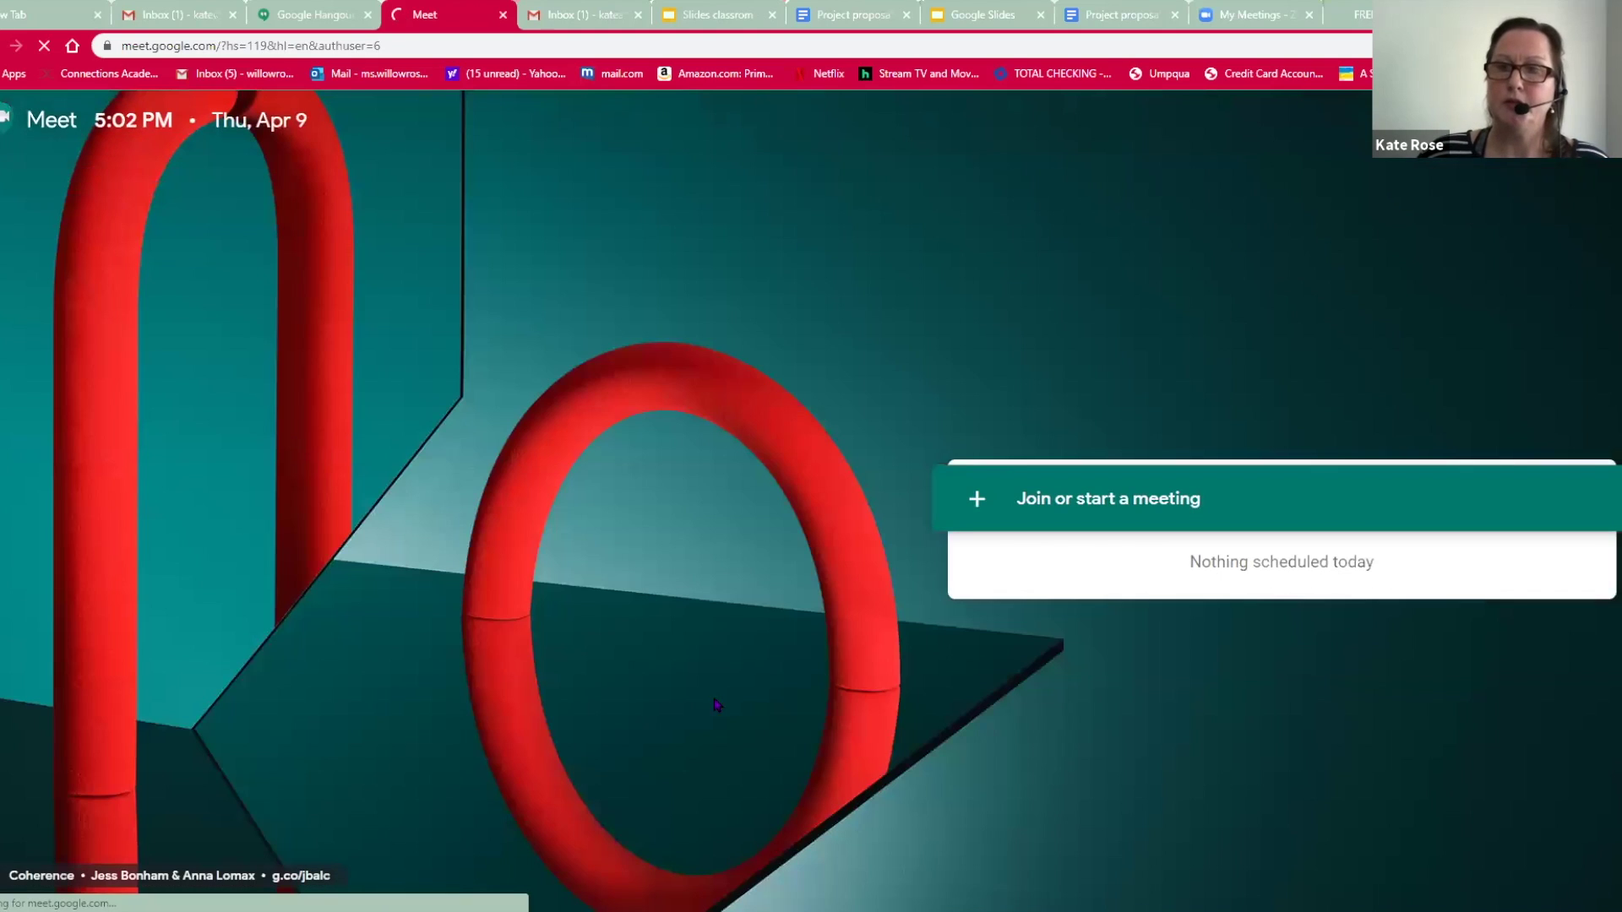
# Start a new Meet video meeting with the nickname "welcome to hangouts"
pyautogui.click(1069, 504)
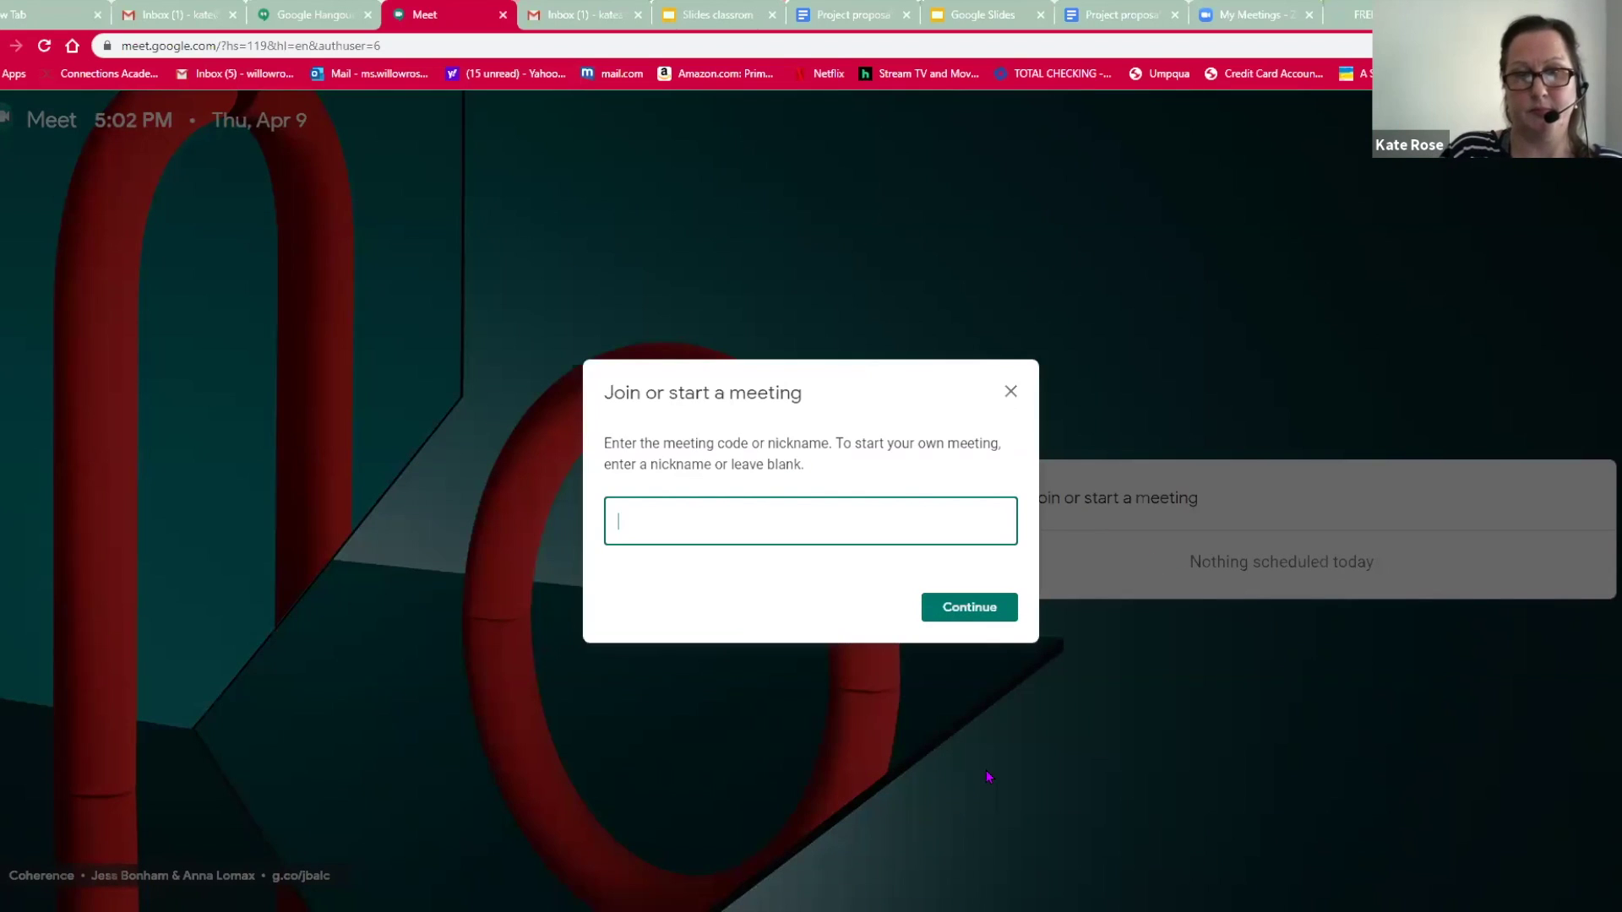
pyautogui.write('welcome')
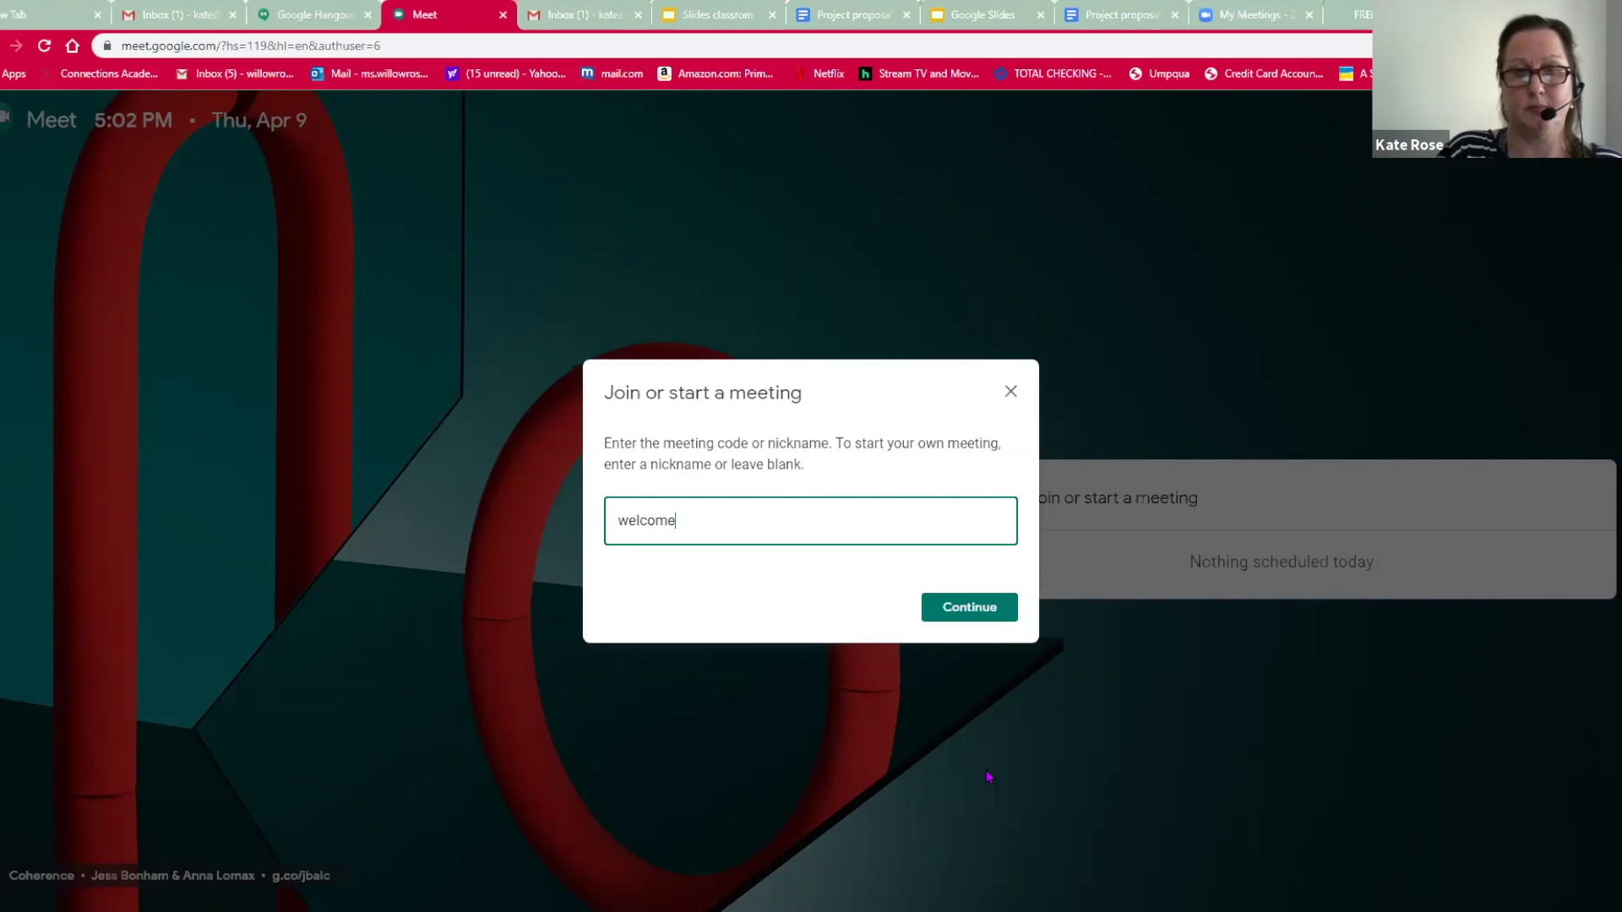
pyautogui.write(' to hangouts')
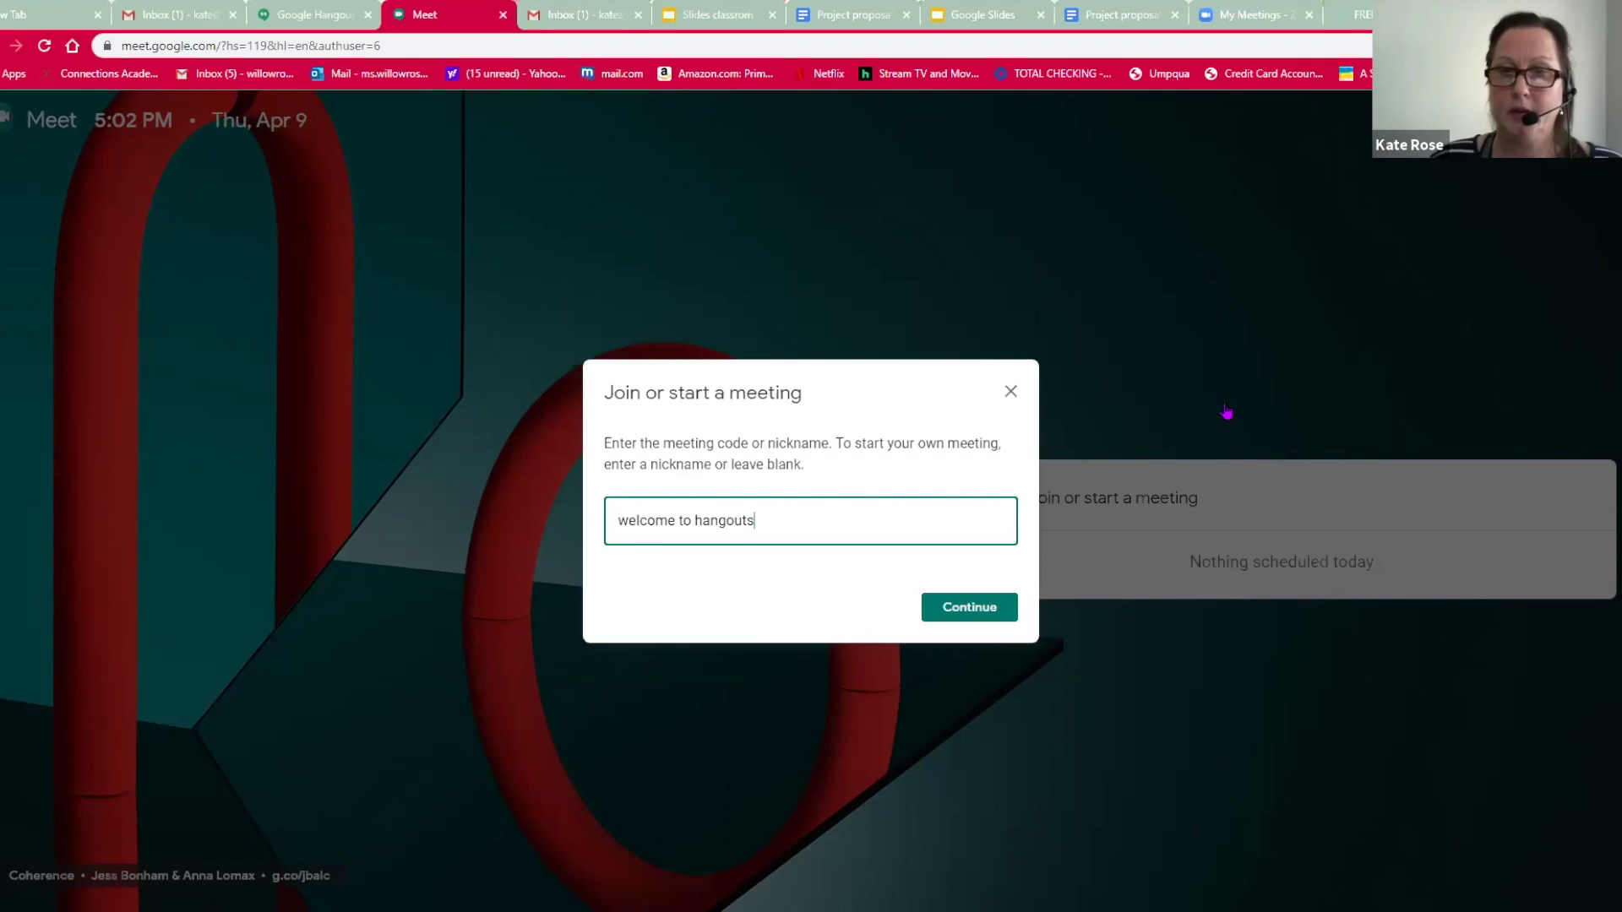
pyautogui.press('Return')
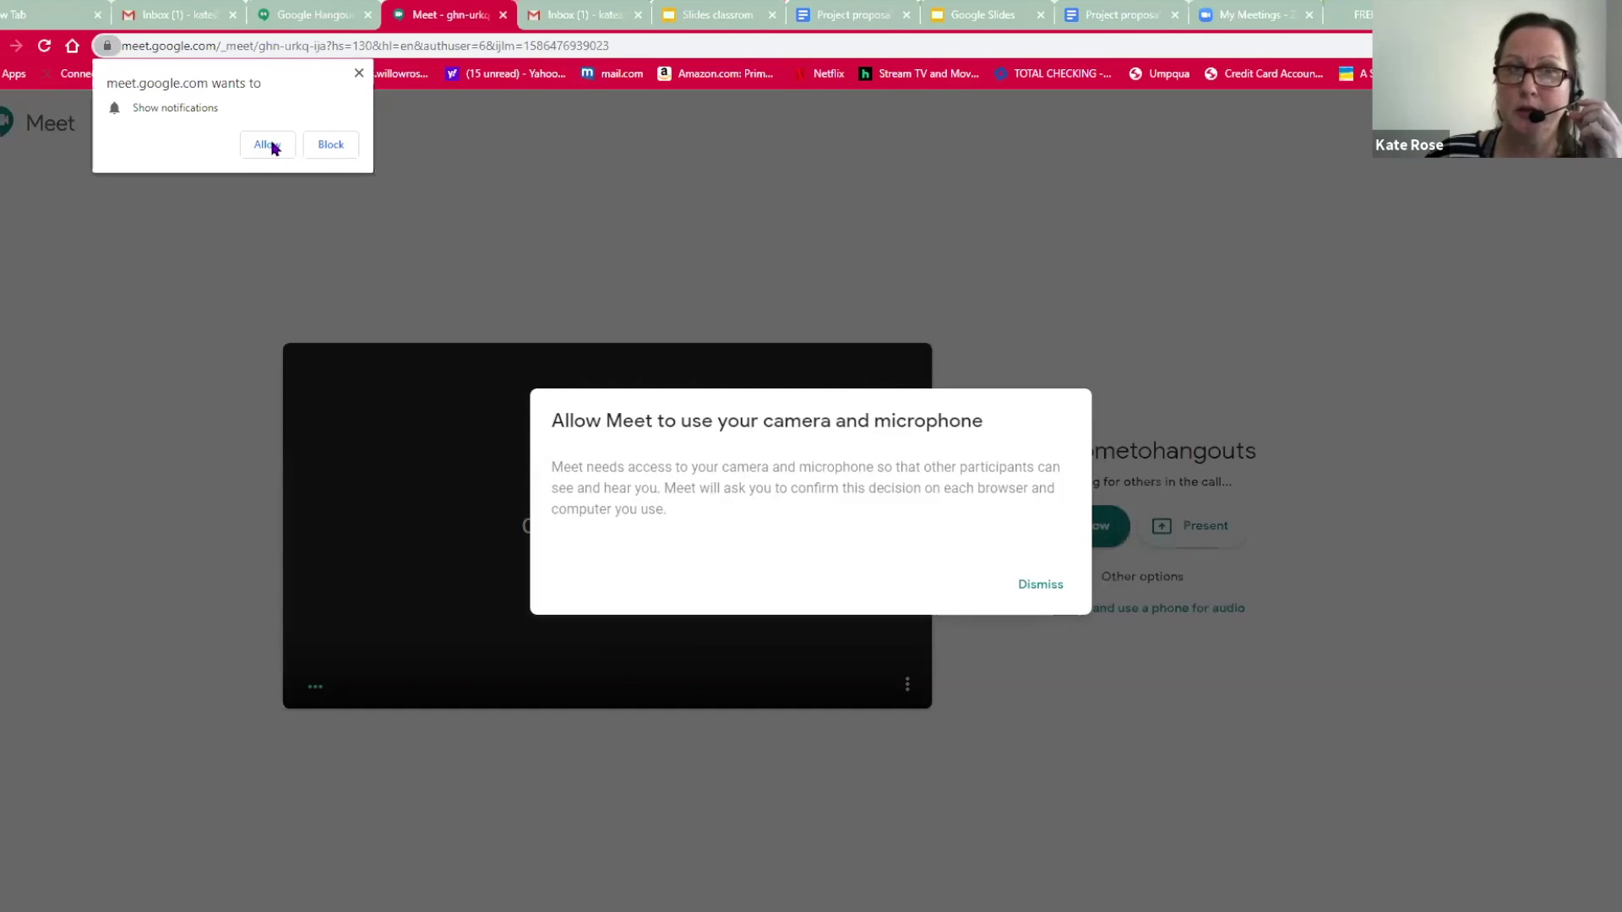
# Allow Meet to show notifications and use the microphone and camera, and dismiss the access notice
pyautogui.click(266, 145)
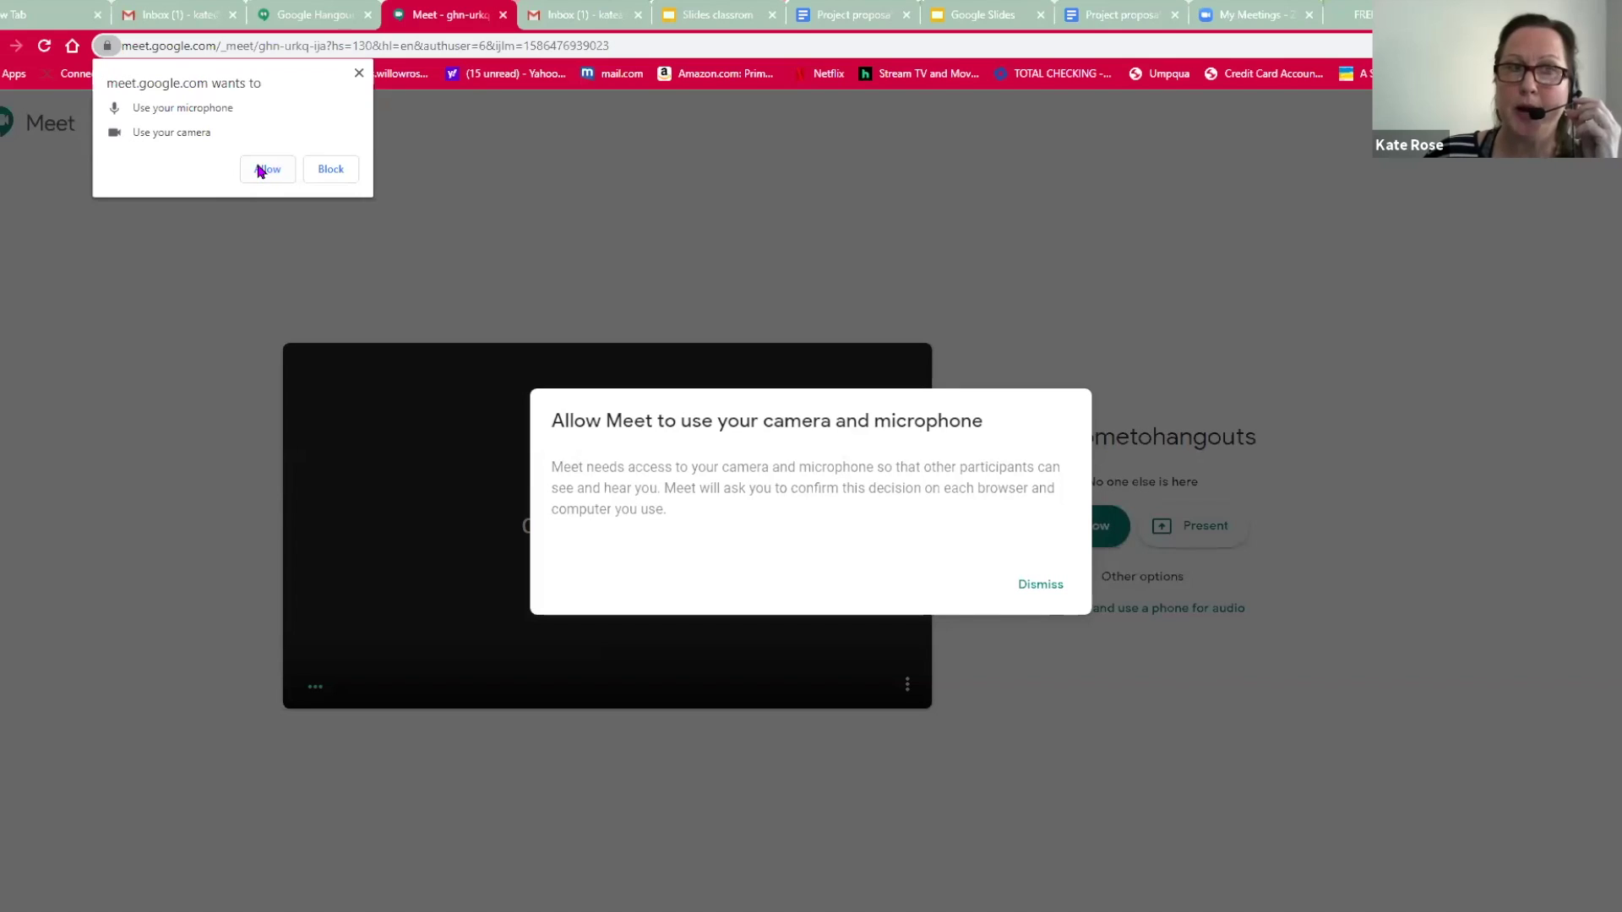
pyautogui.click(260, 171)
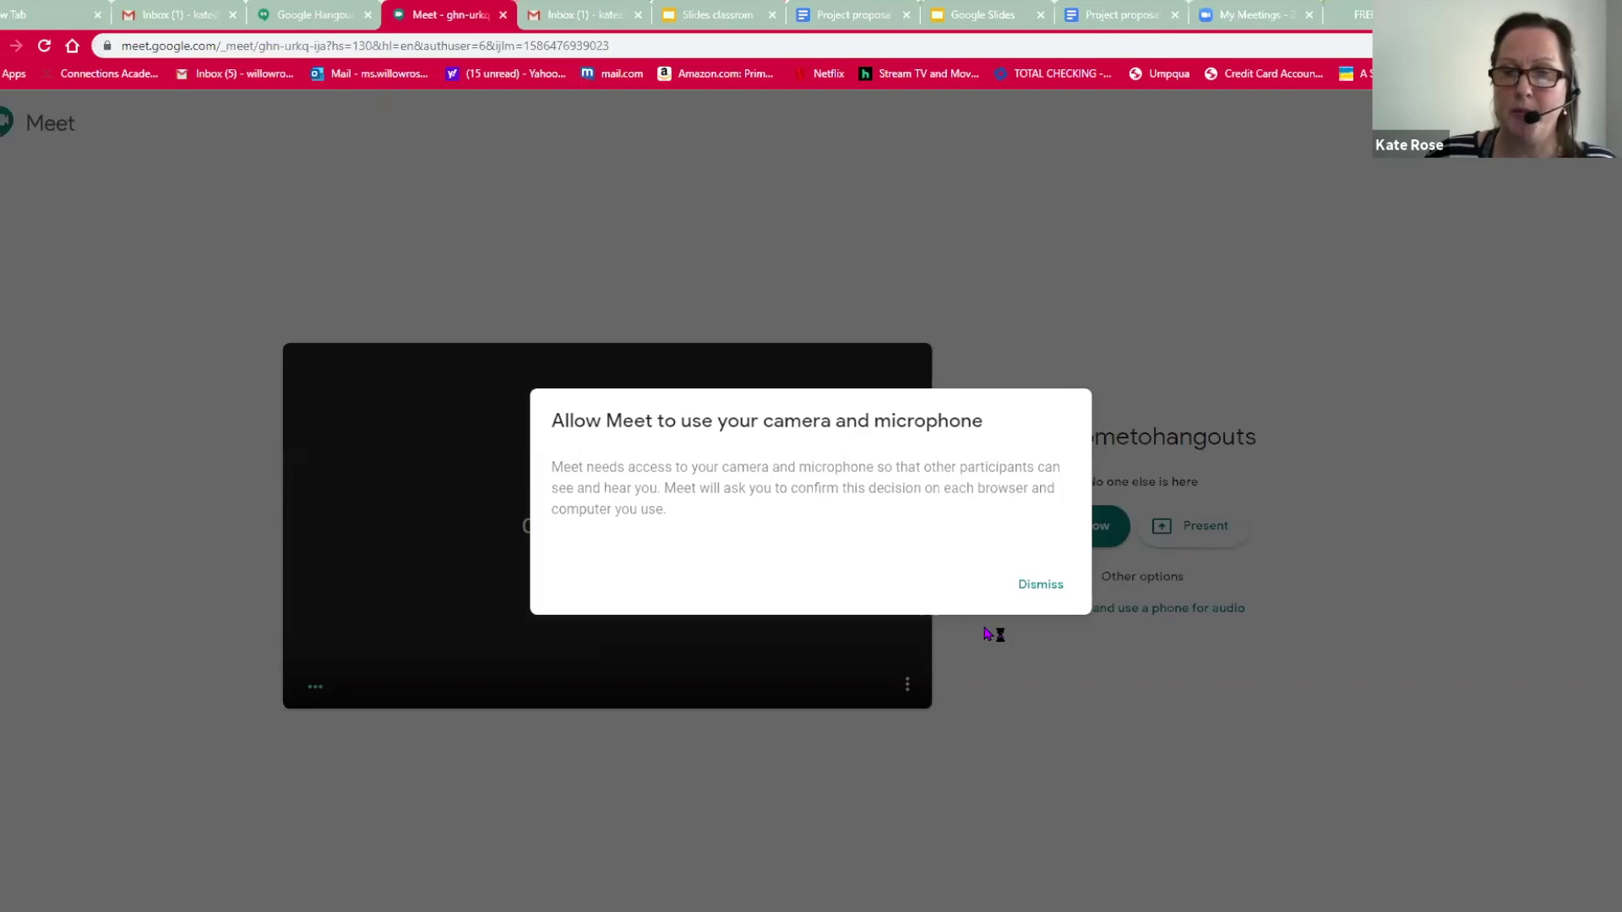
pyautogui.click(1040, 587)
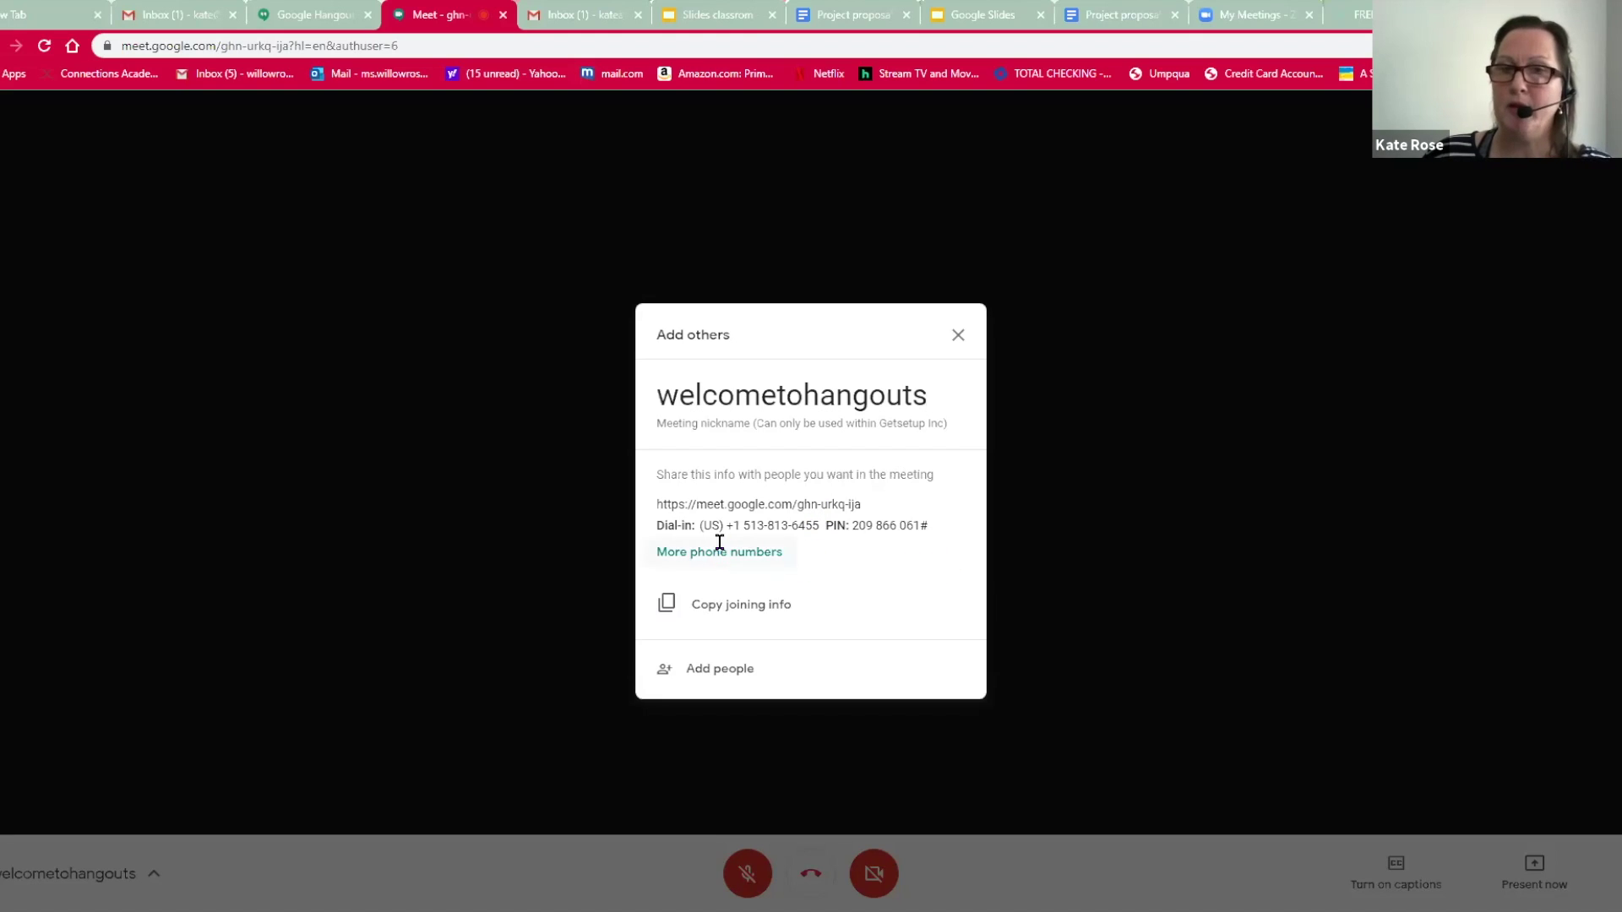
# Copy the meeting's joining info and switch to the Gmail inbox
pyautogui.moveTo(650, 504); pyautogui.dragTo(944, 536)
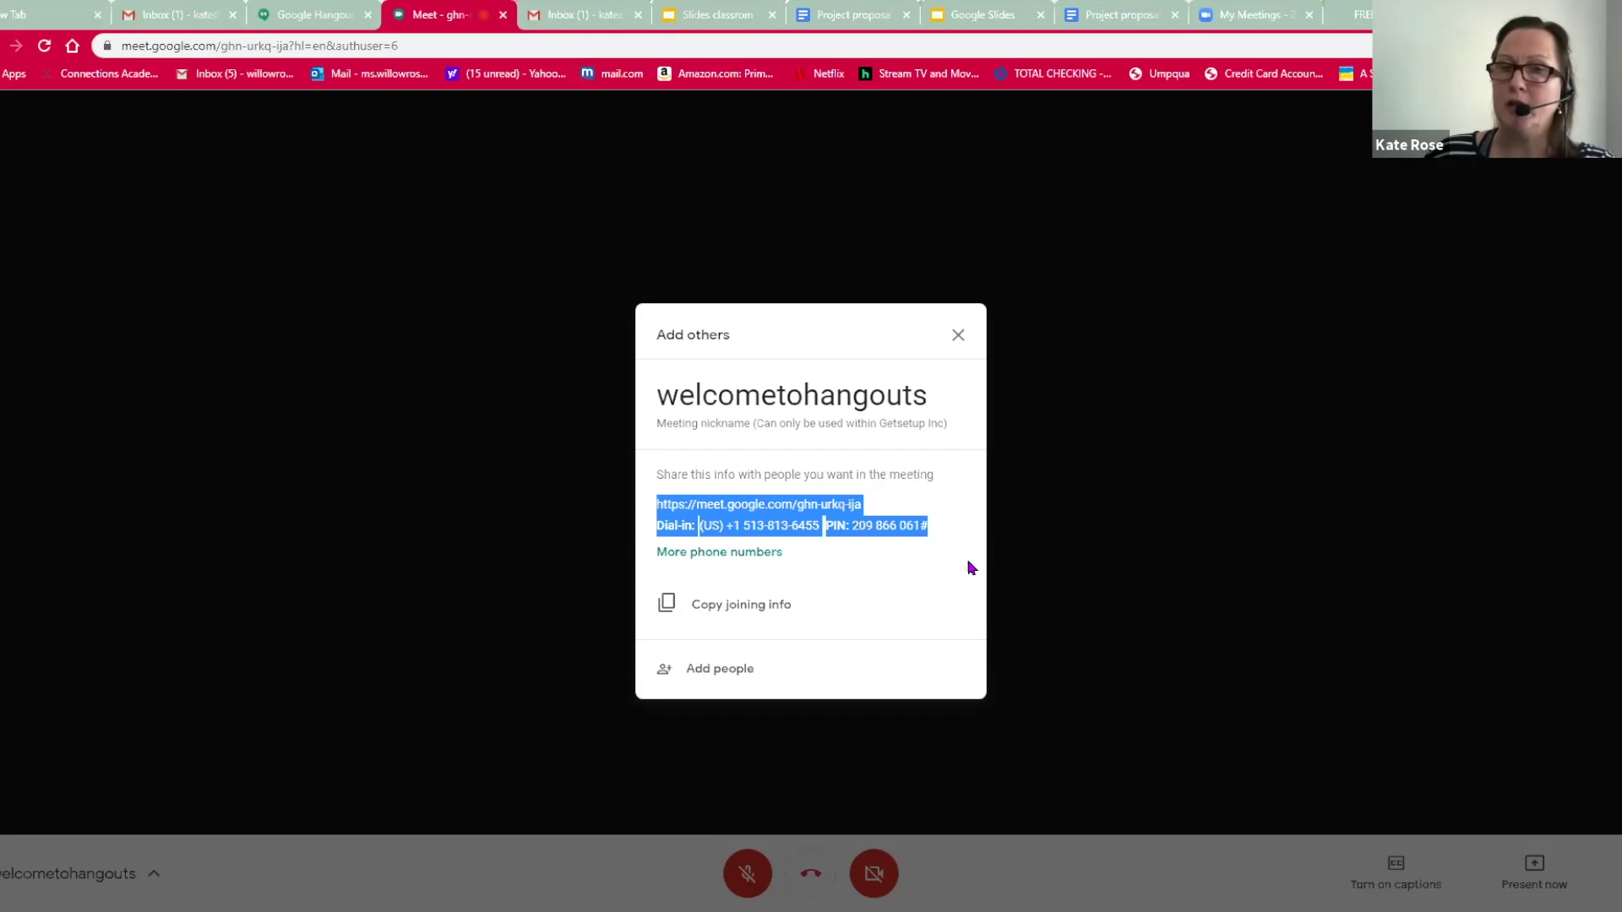
pyautogui.click(745, 614)
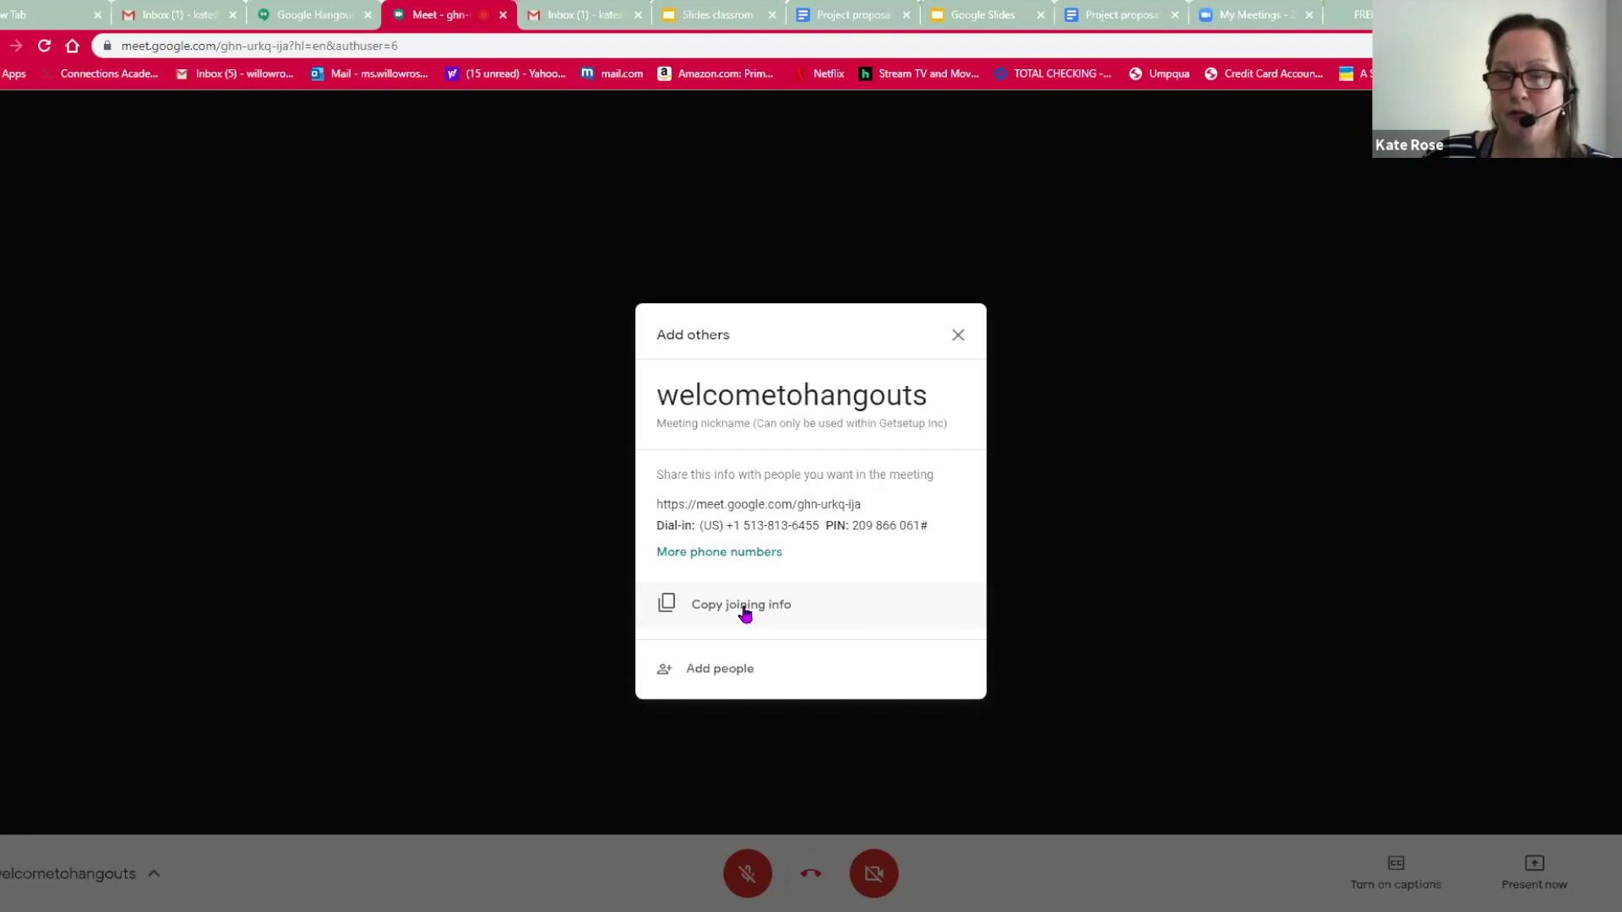
pyautogui.click(197, 18)
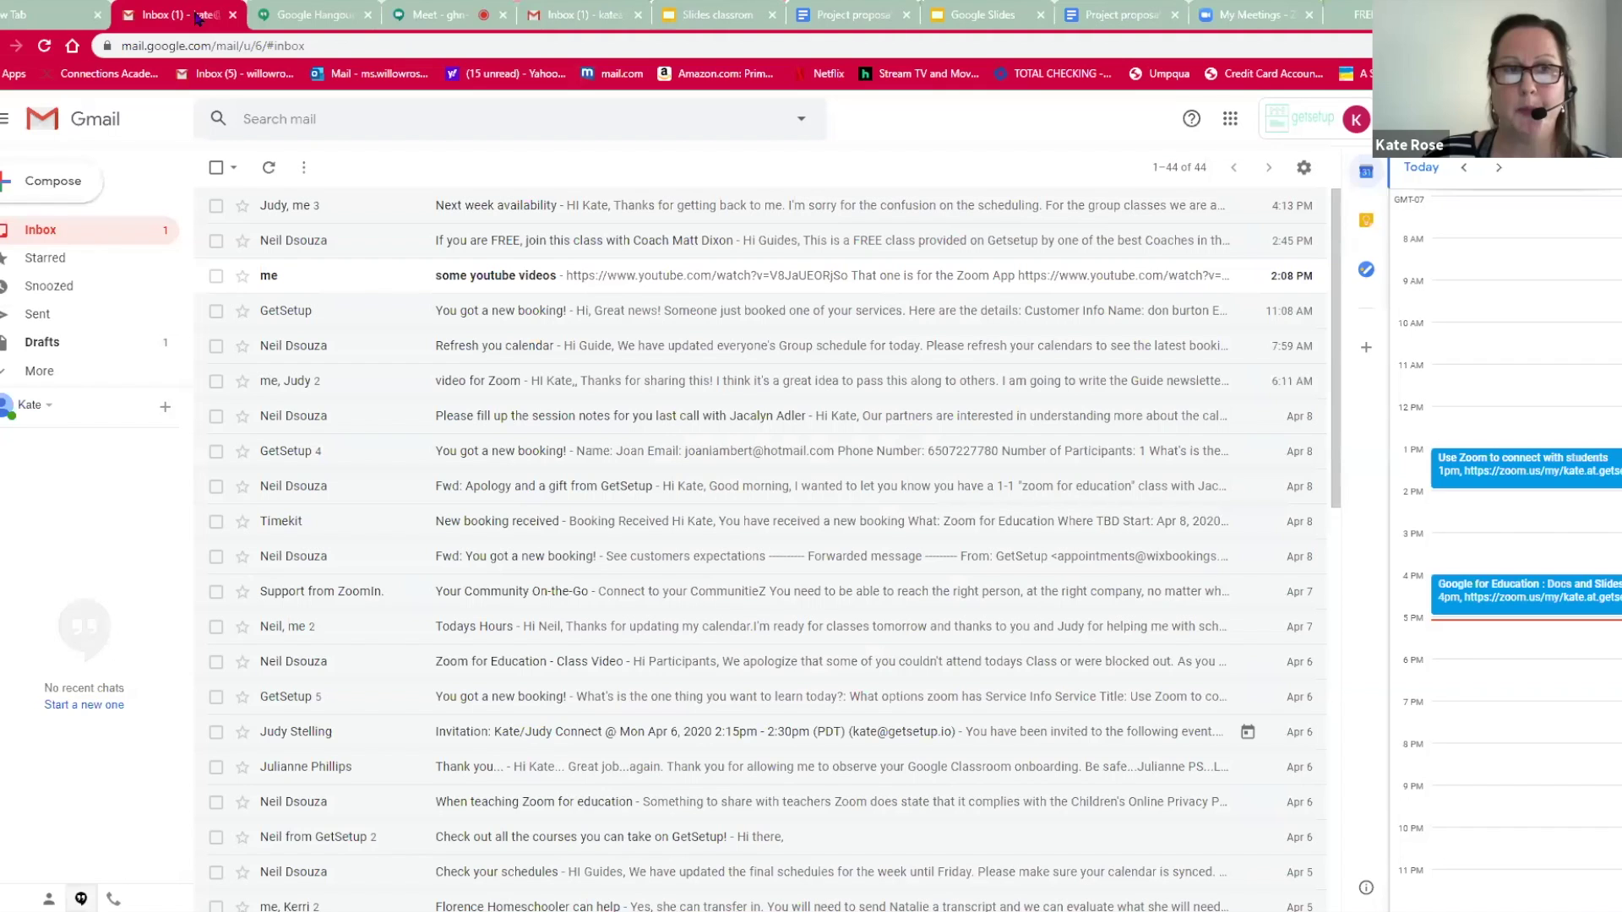
# Compose a new email to the guest's suggested Gmail address with the subject "meet"
pyautogui.click(60, 194)
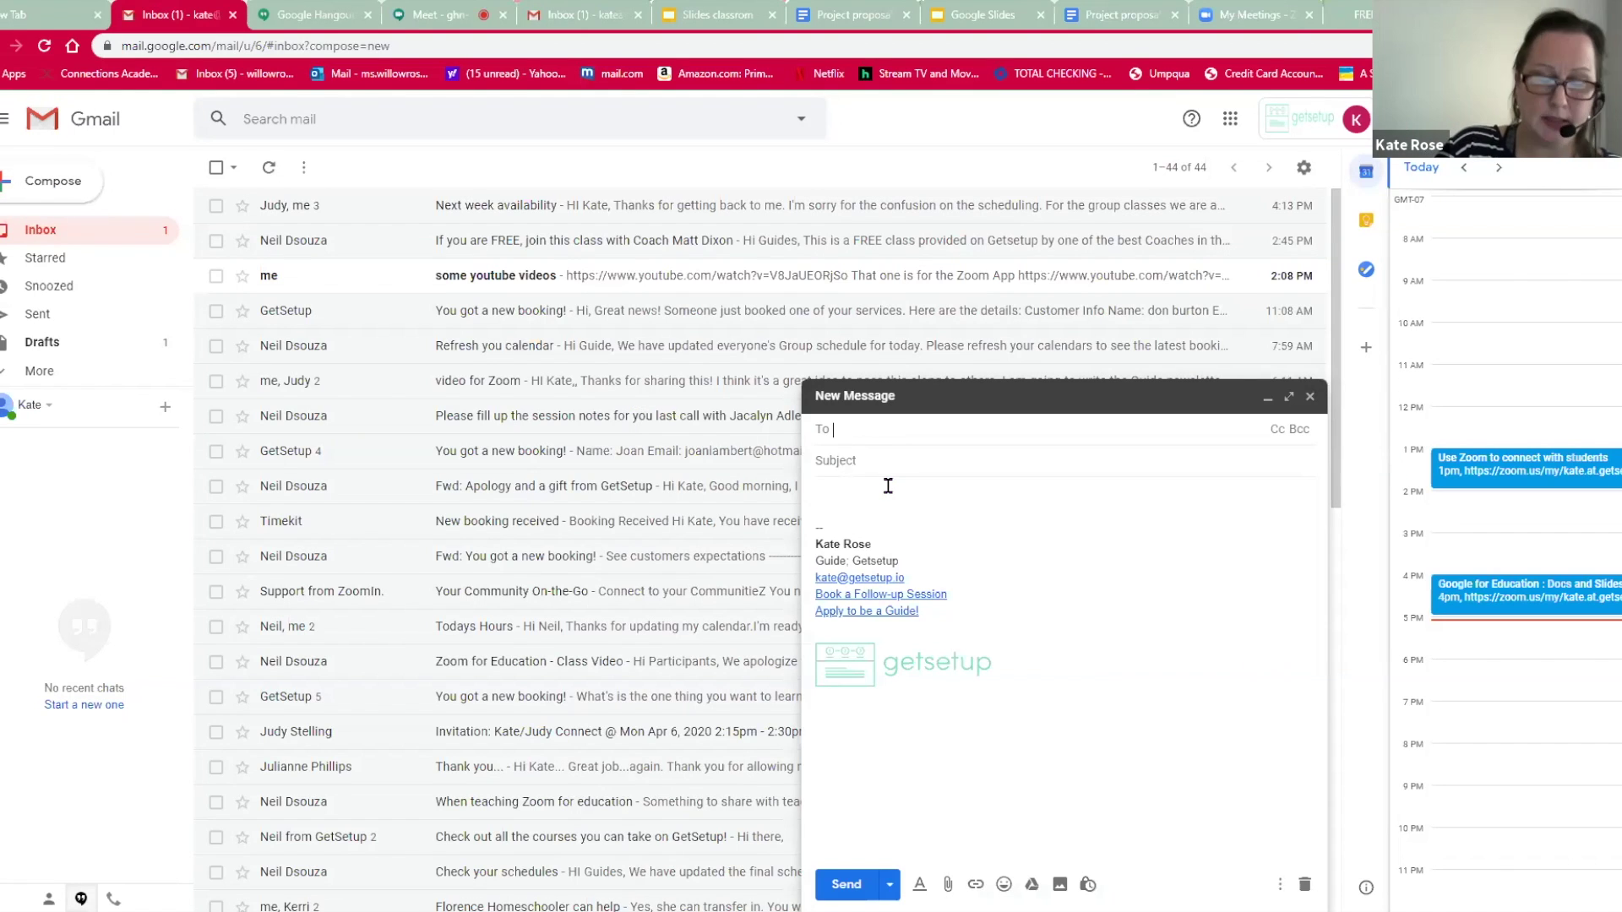
pyautogui.write('kate')
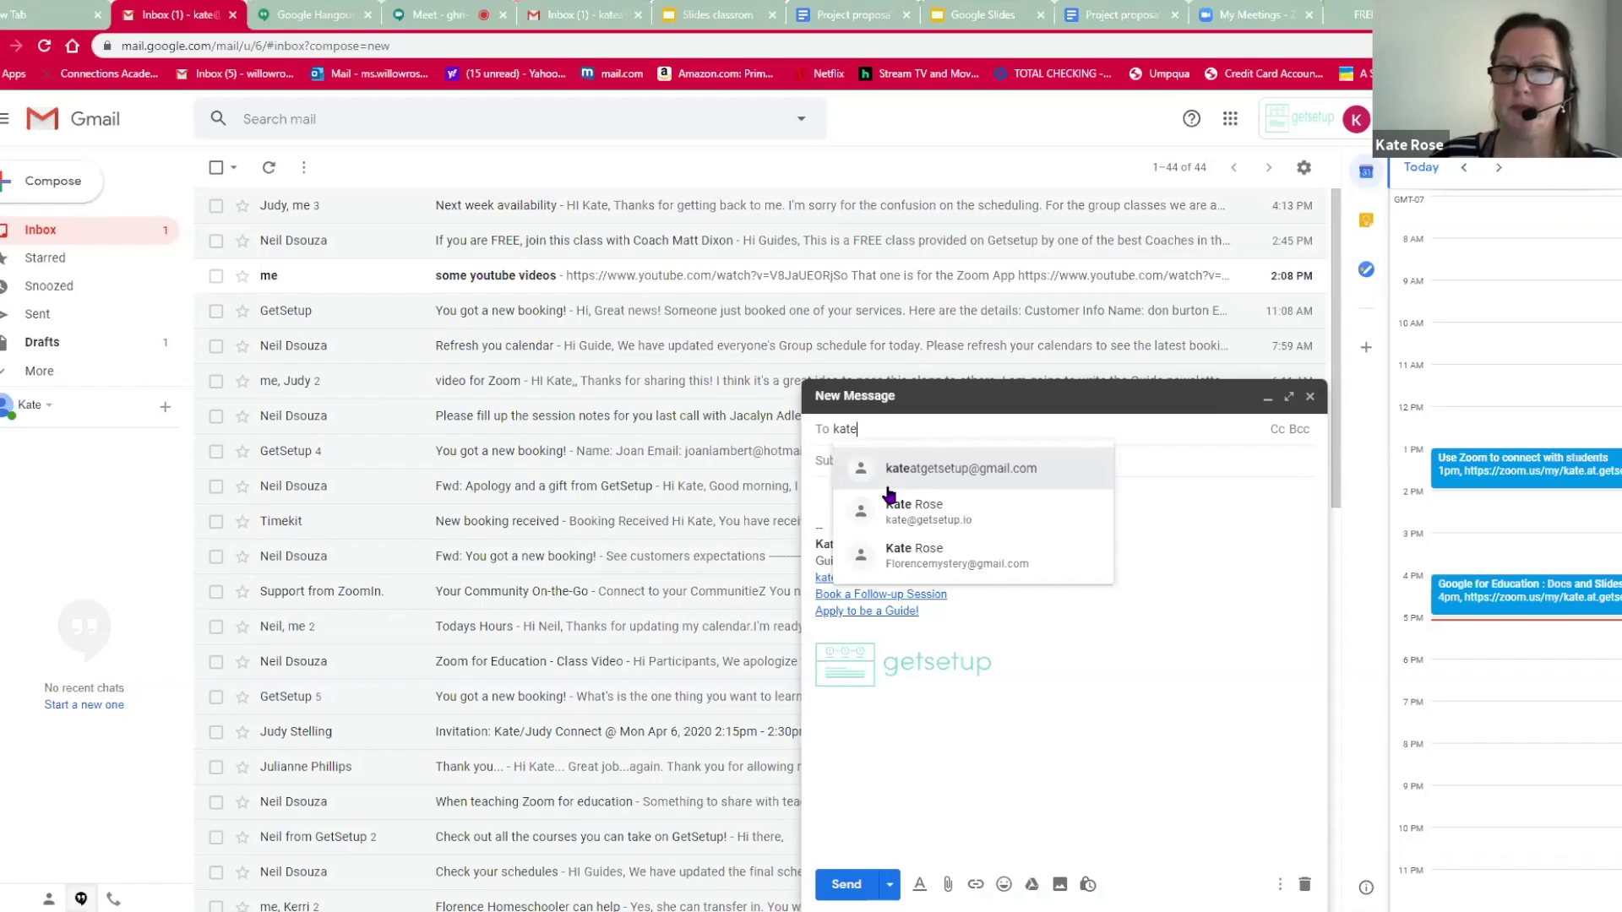
pyautogui.click(886, 468)
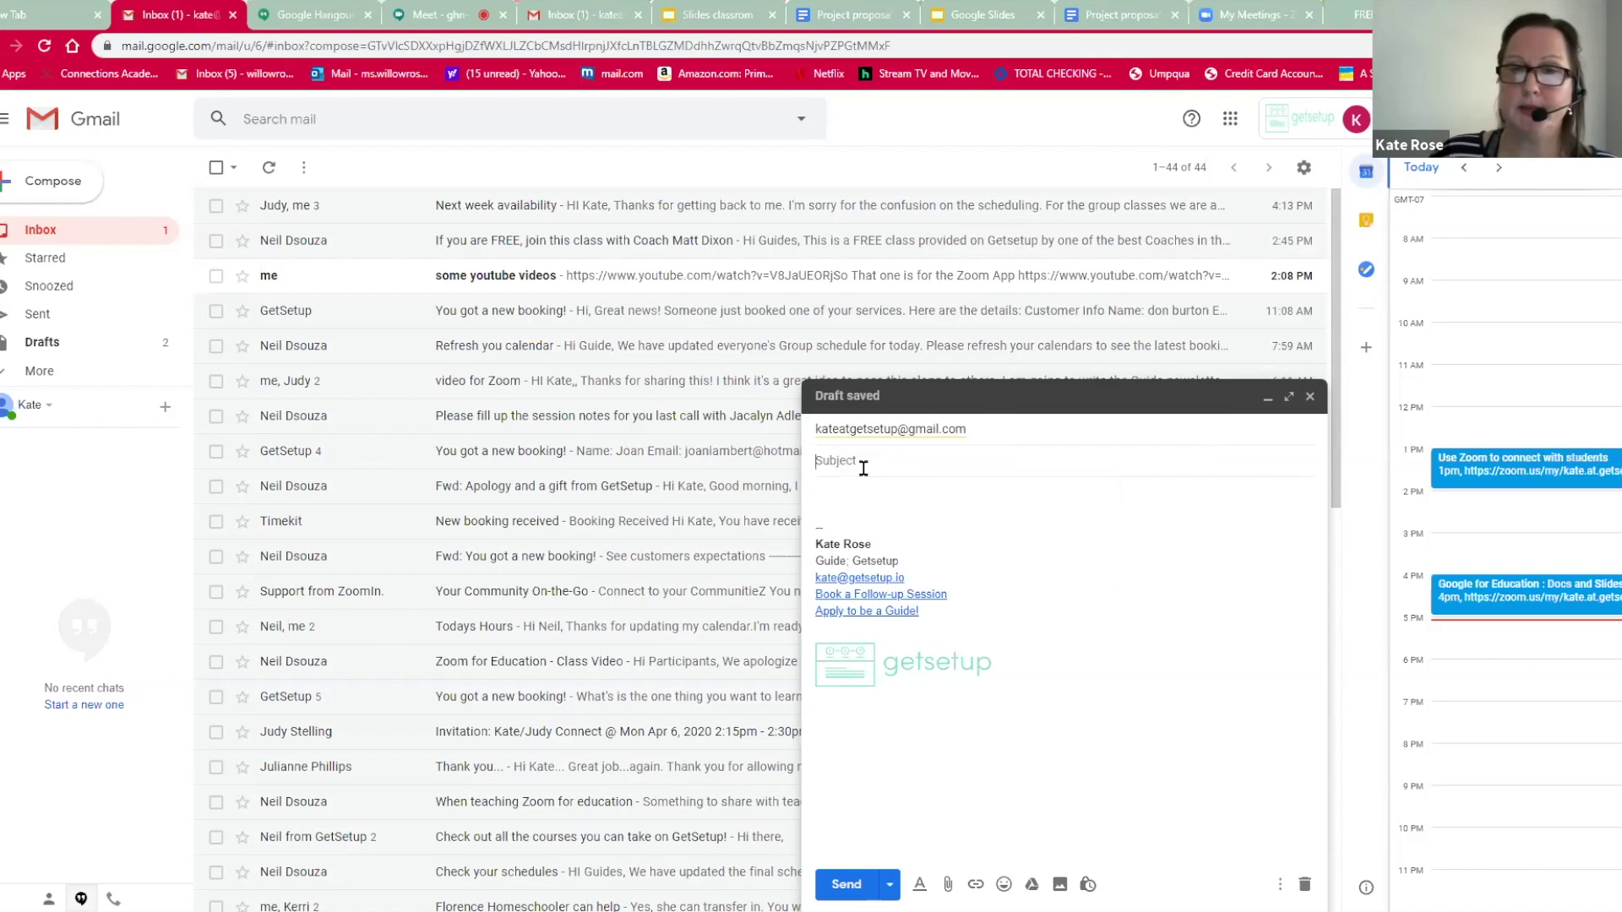
pyautogui.click(863, 468)
pyautogui.write('meet')
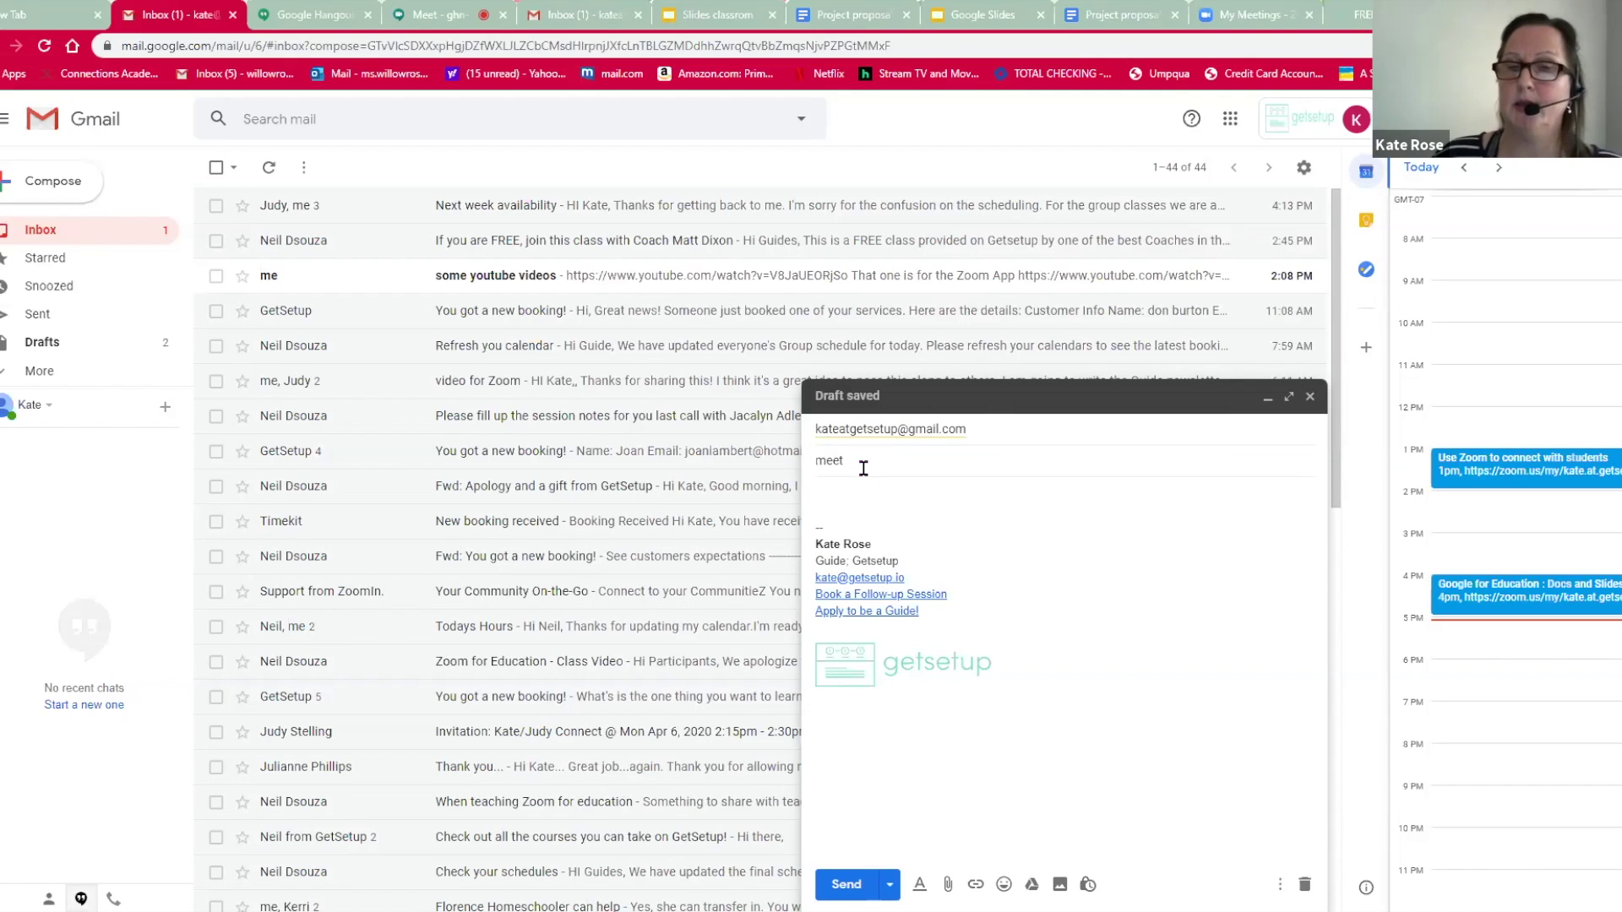
# Write "Hi meet me on Google" in the email body, paste the joining info with its dial-in PIN below it, and send the message
pyautogui.click(831, 503)
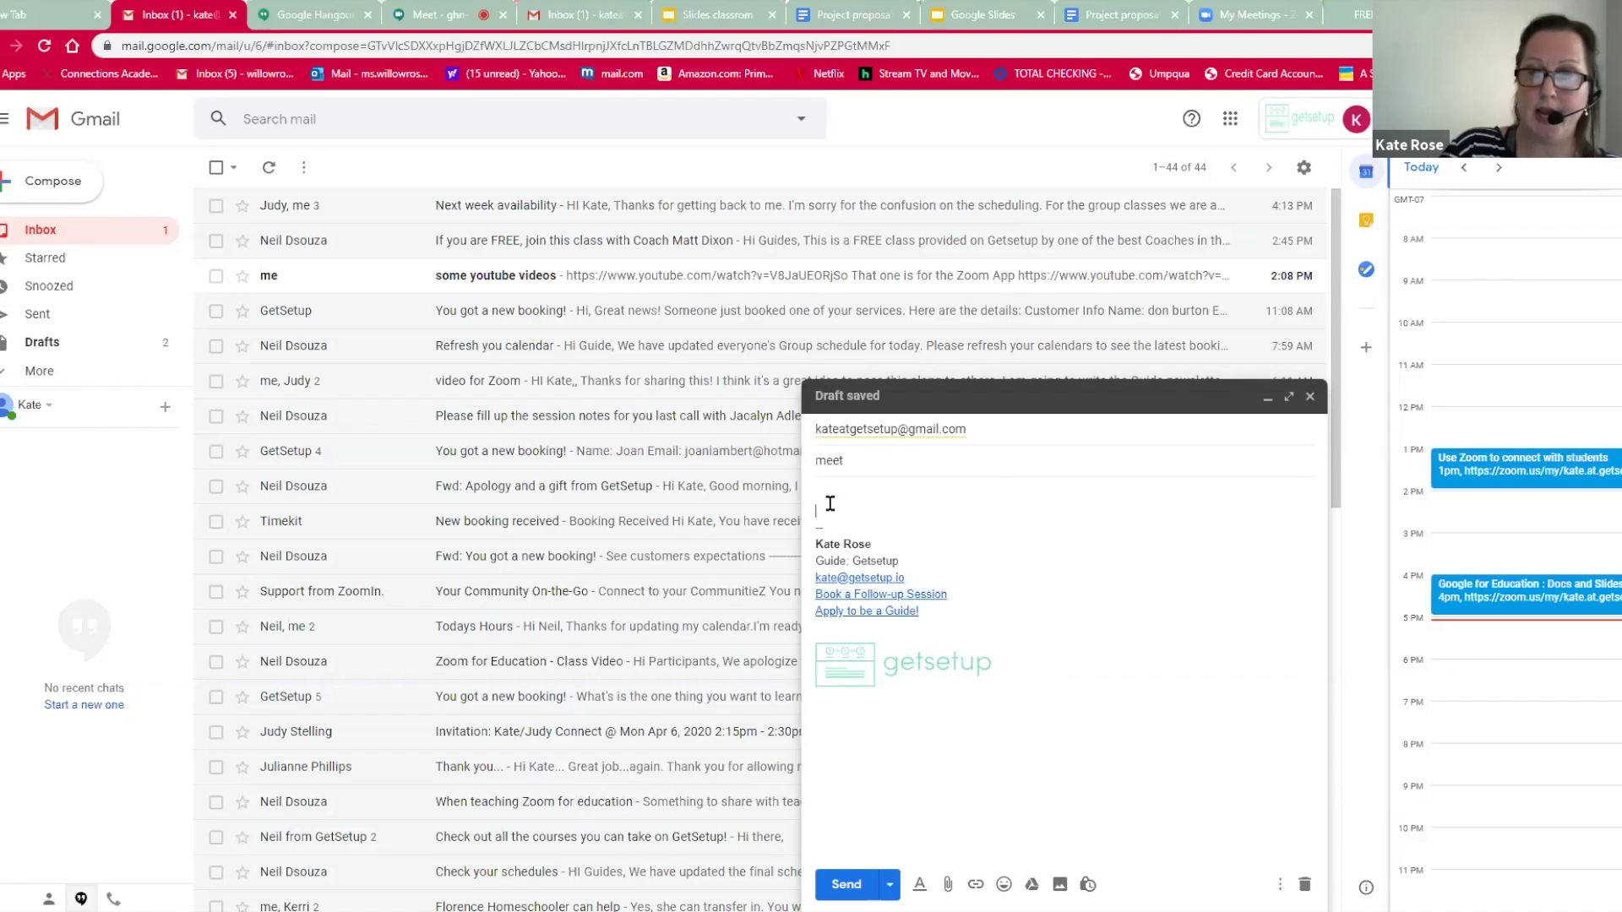
pyautogui.write('Hi meet m')
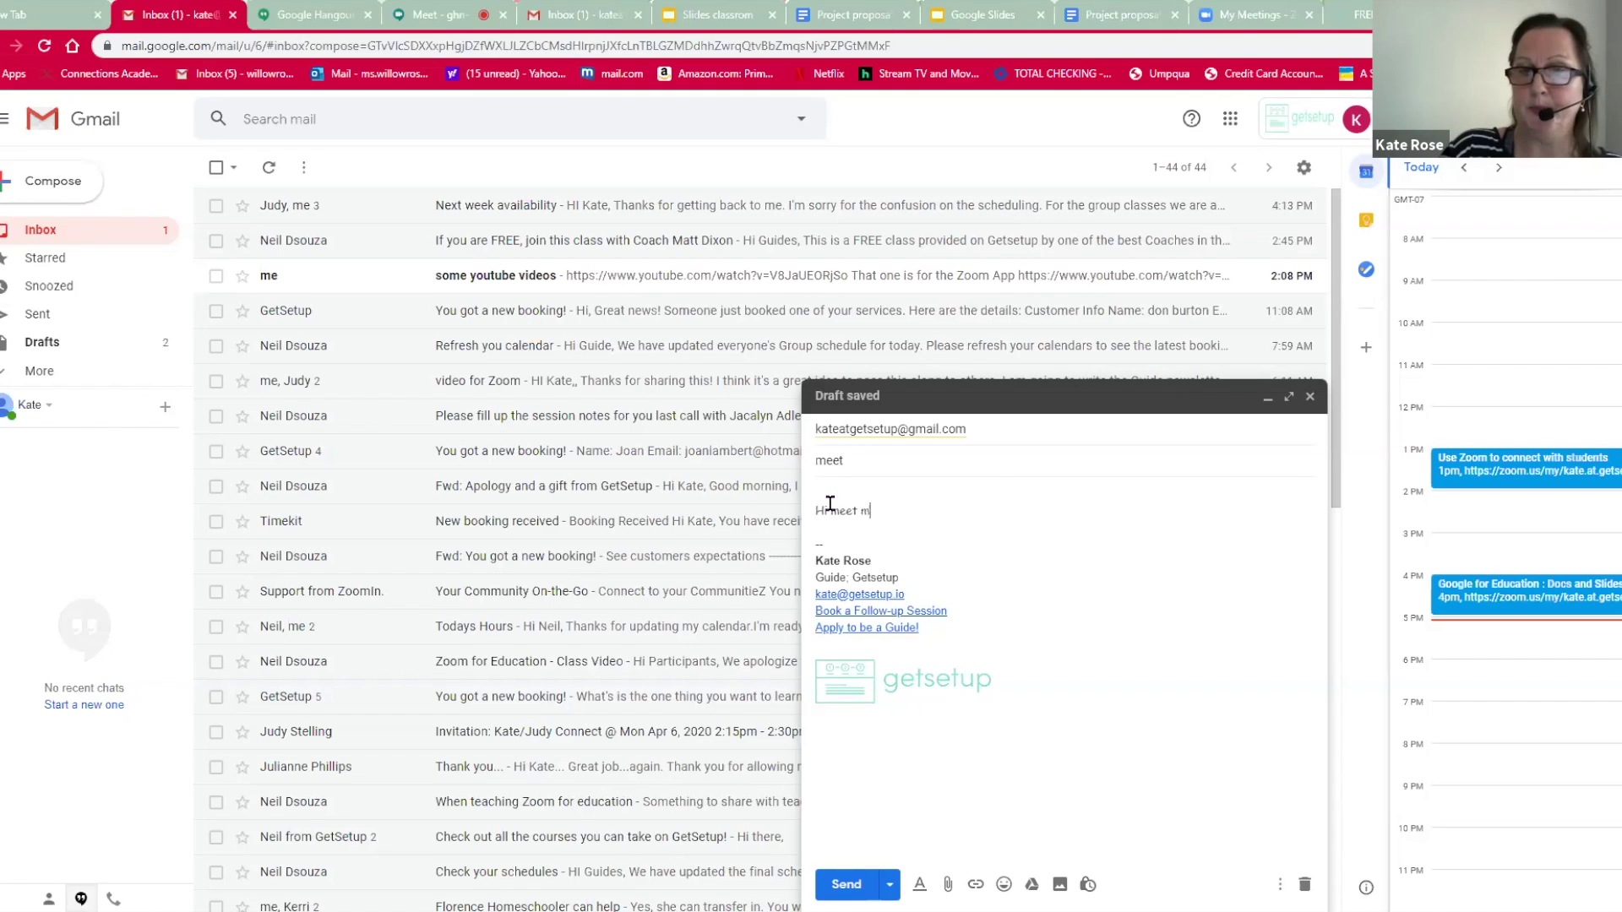
pyautogui.write('e on Google')
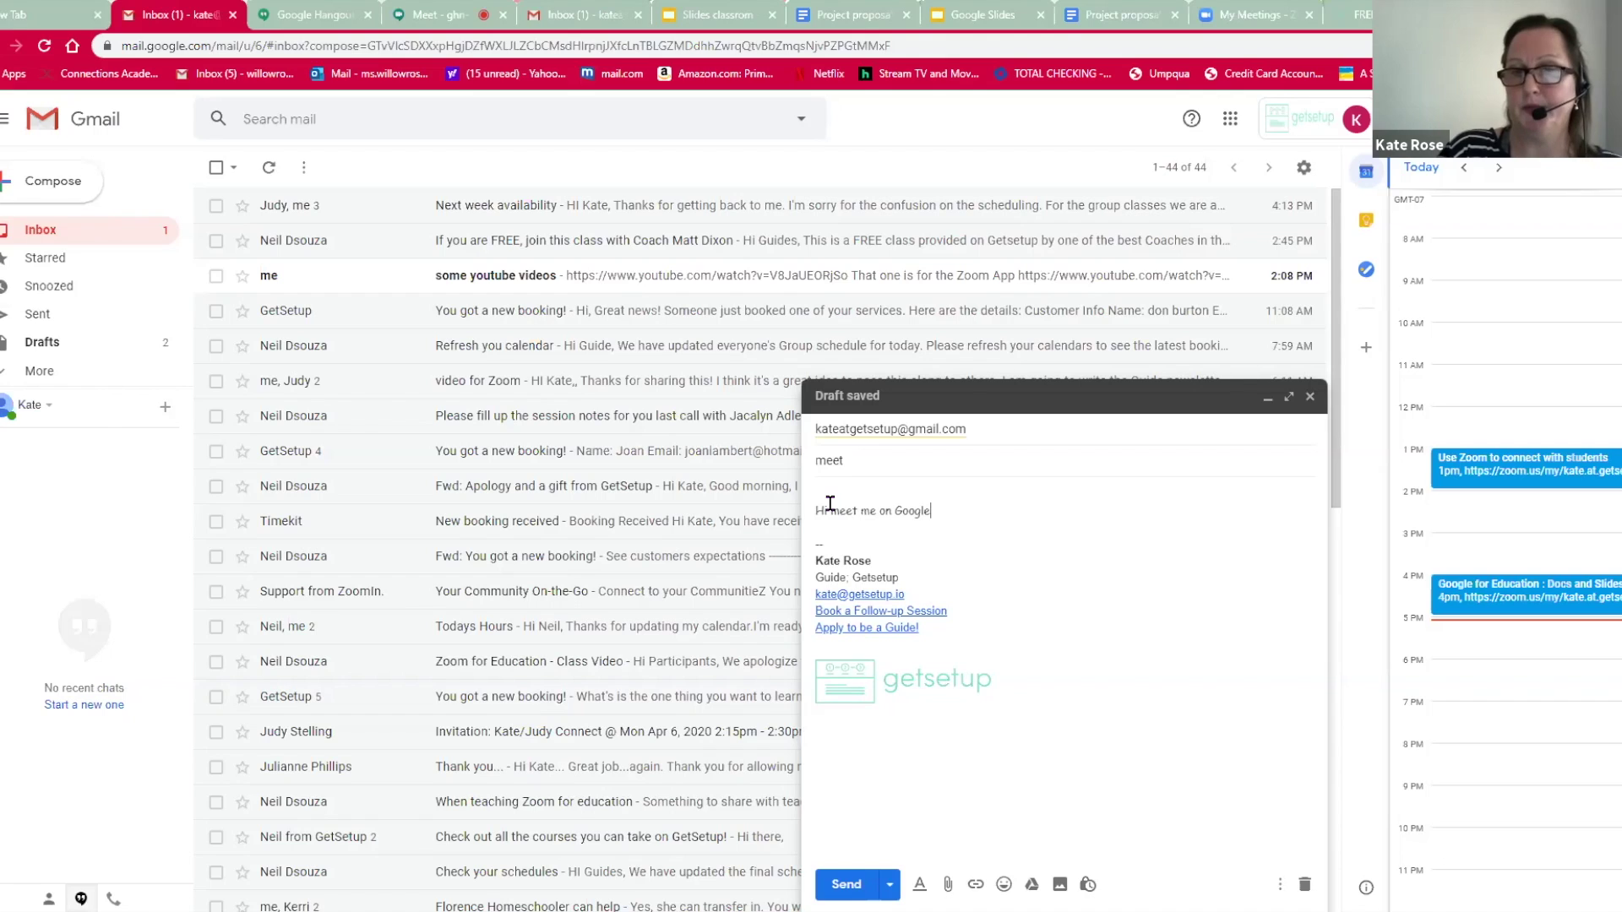
pyautogui.press('Return')
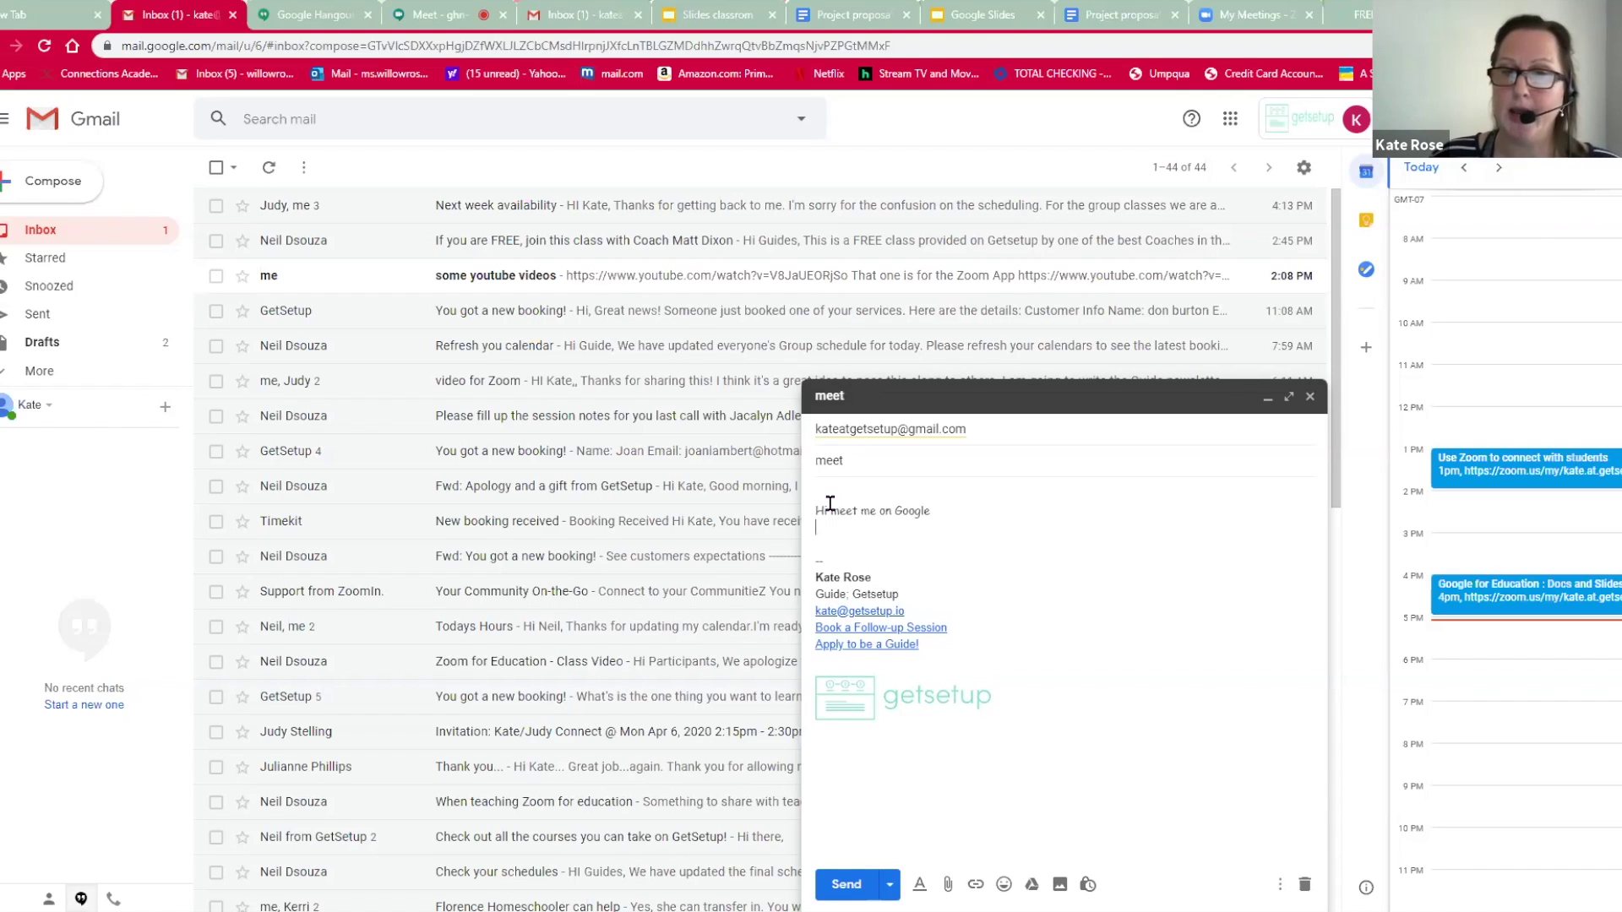
pyautogui.rightClick(849, 536)
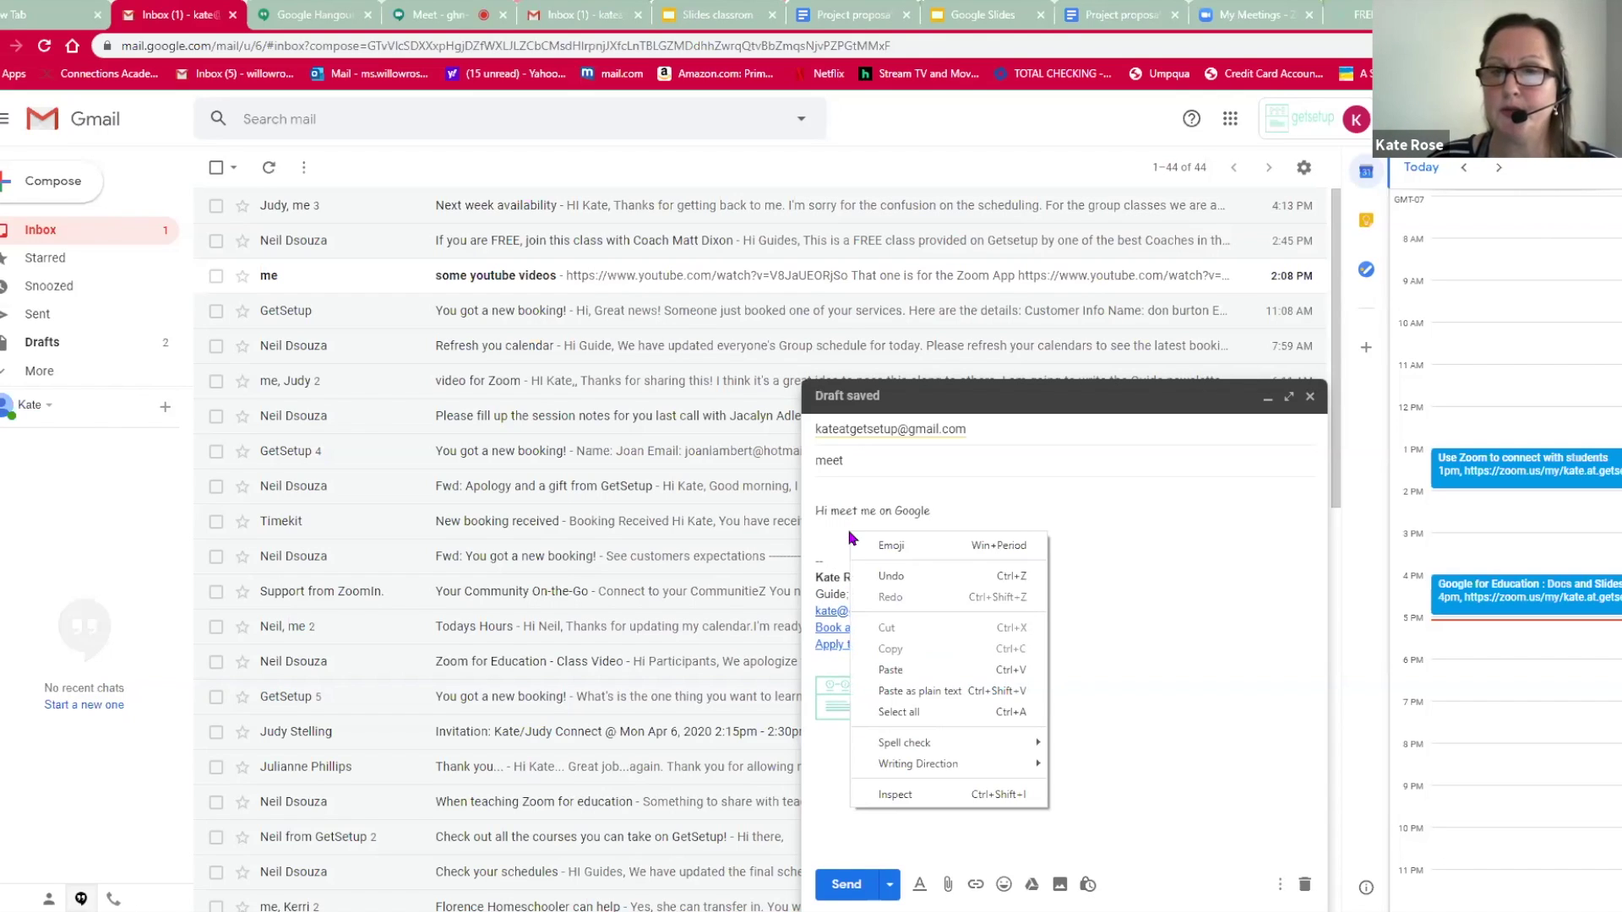
pyautogui.click(886, 670)
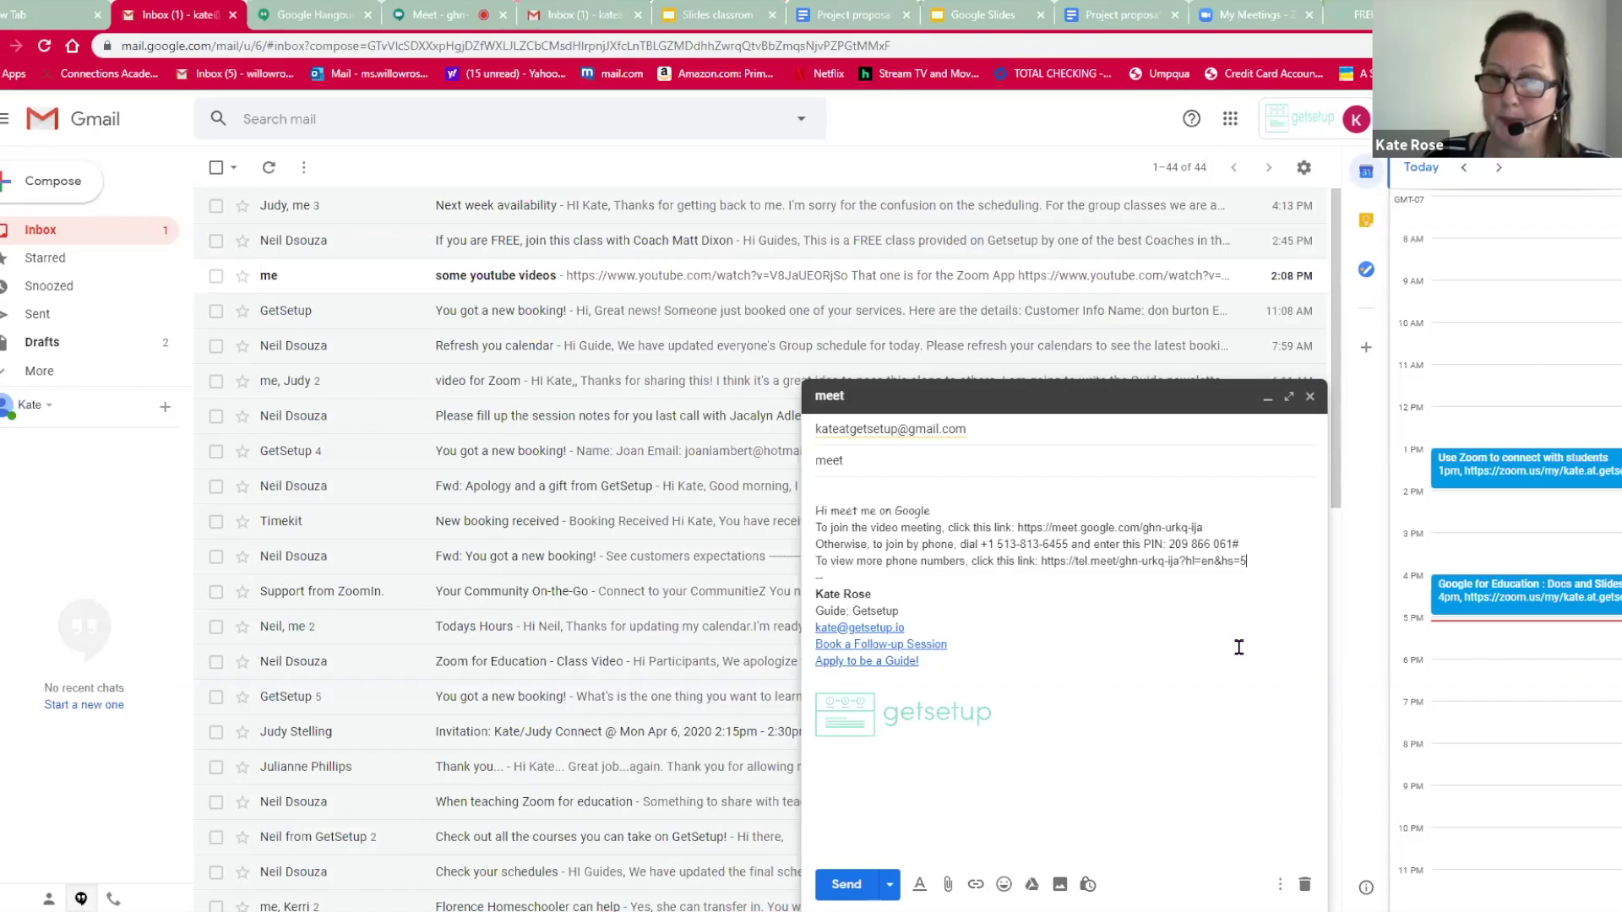
pyautogui.click(837, 886)
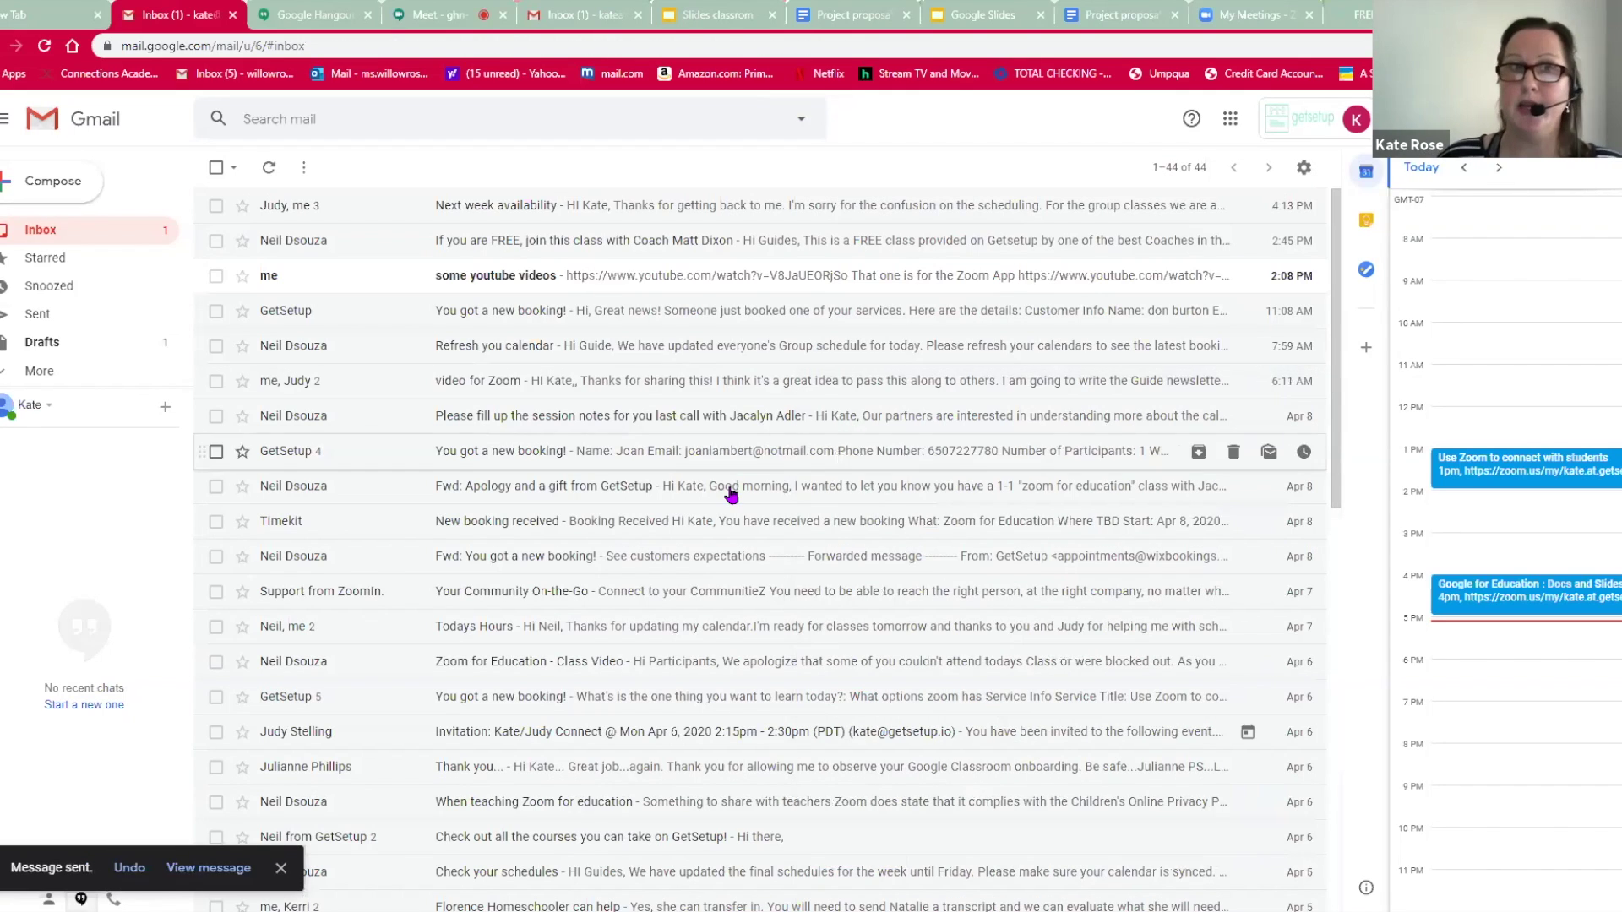
# Switch back to the Meet meeting and send a meeting invitation to the guest's suggested Gmail address
pyautogui.hotkey('ctrl', 'Tab')
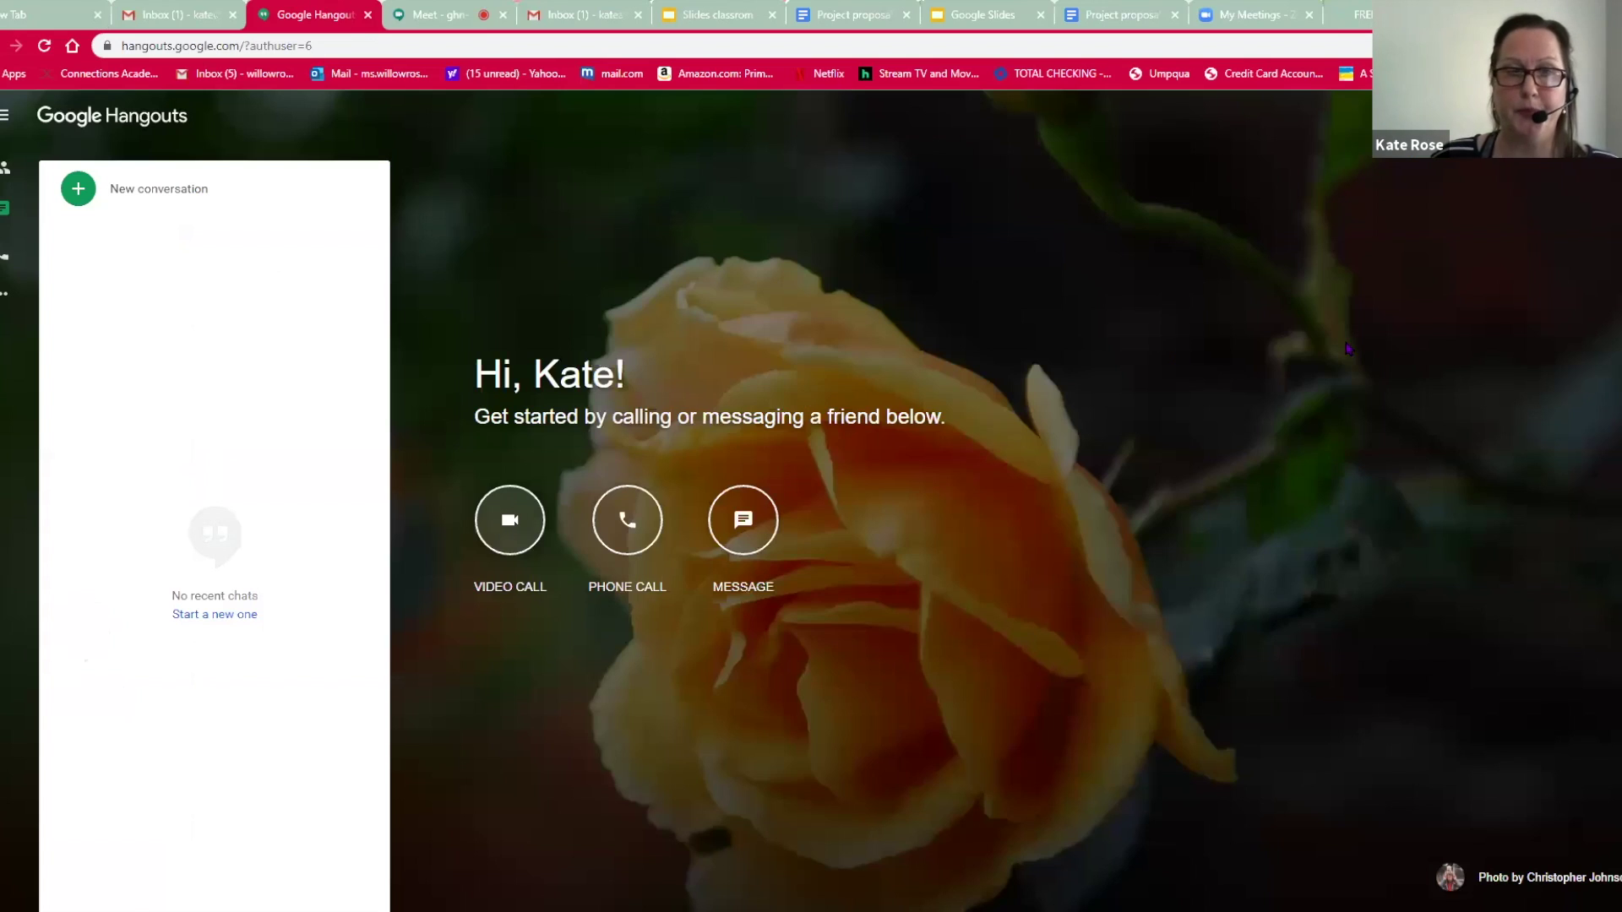
pyautogui.click(411, 16)
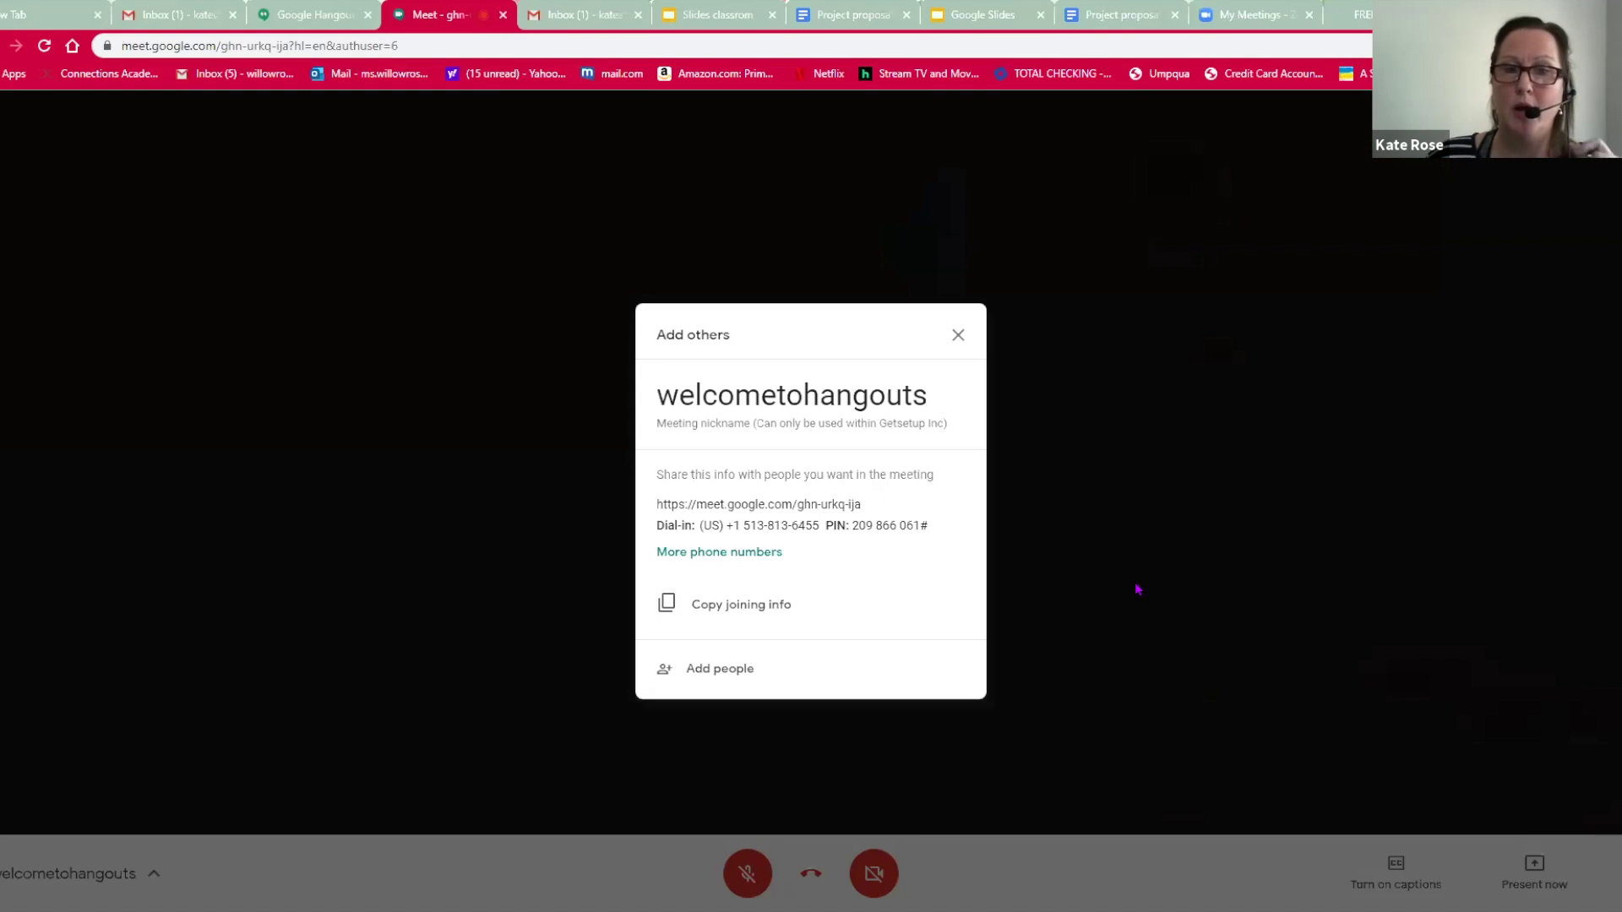
pyautogui.click(730, 679)
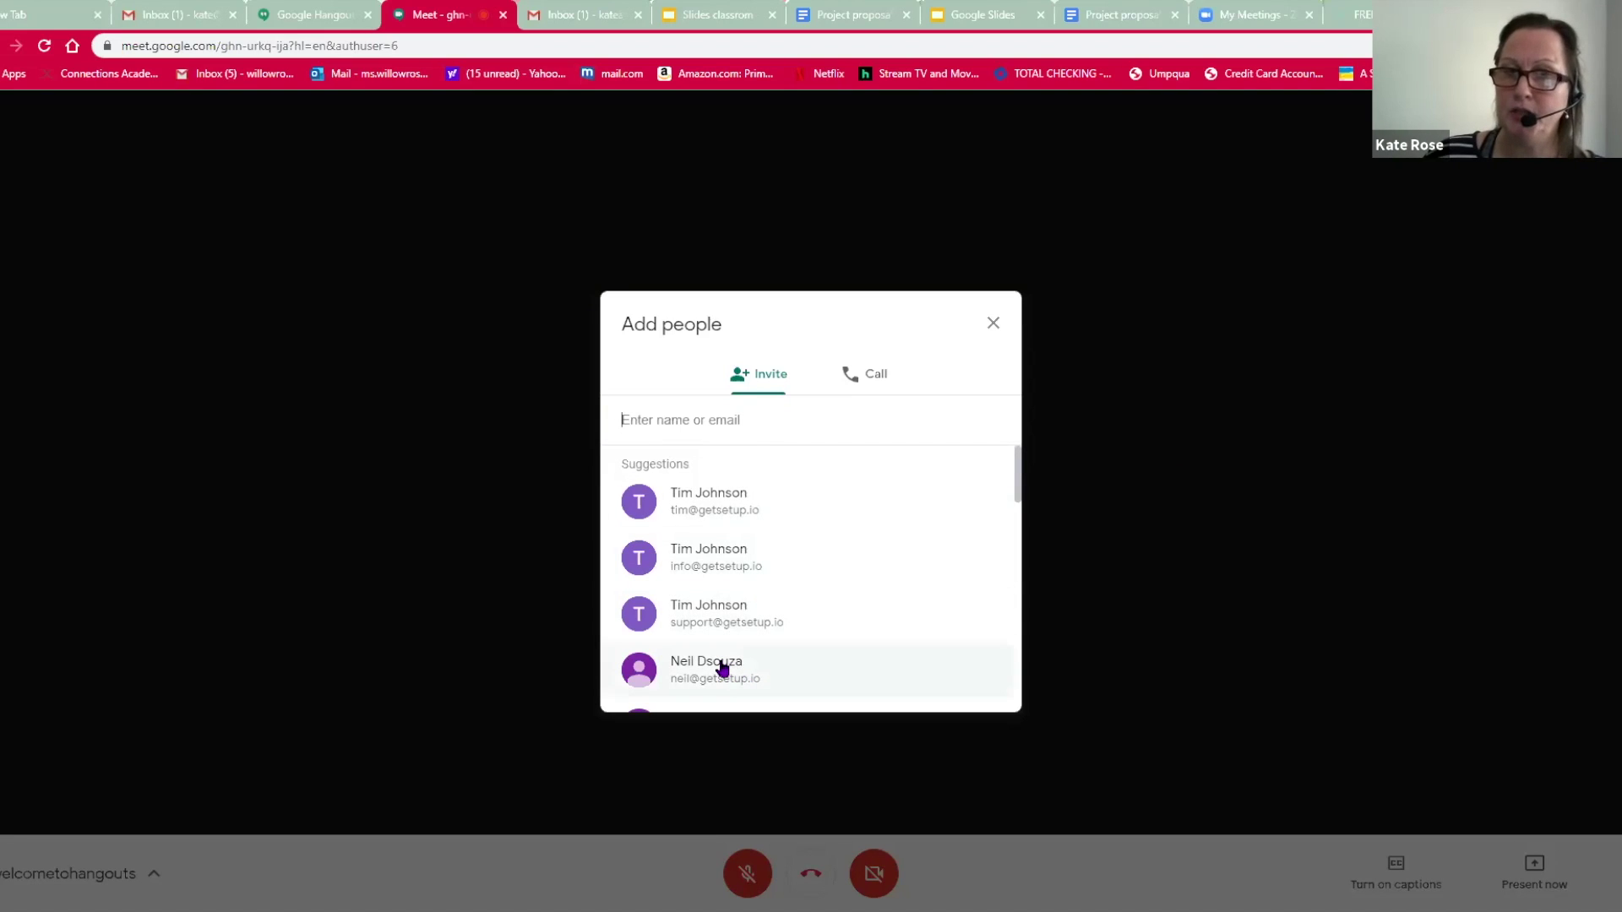
pyautogui.scroll(-3, 735, 591)
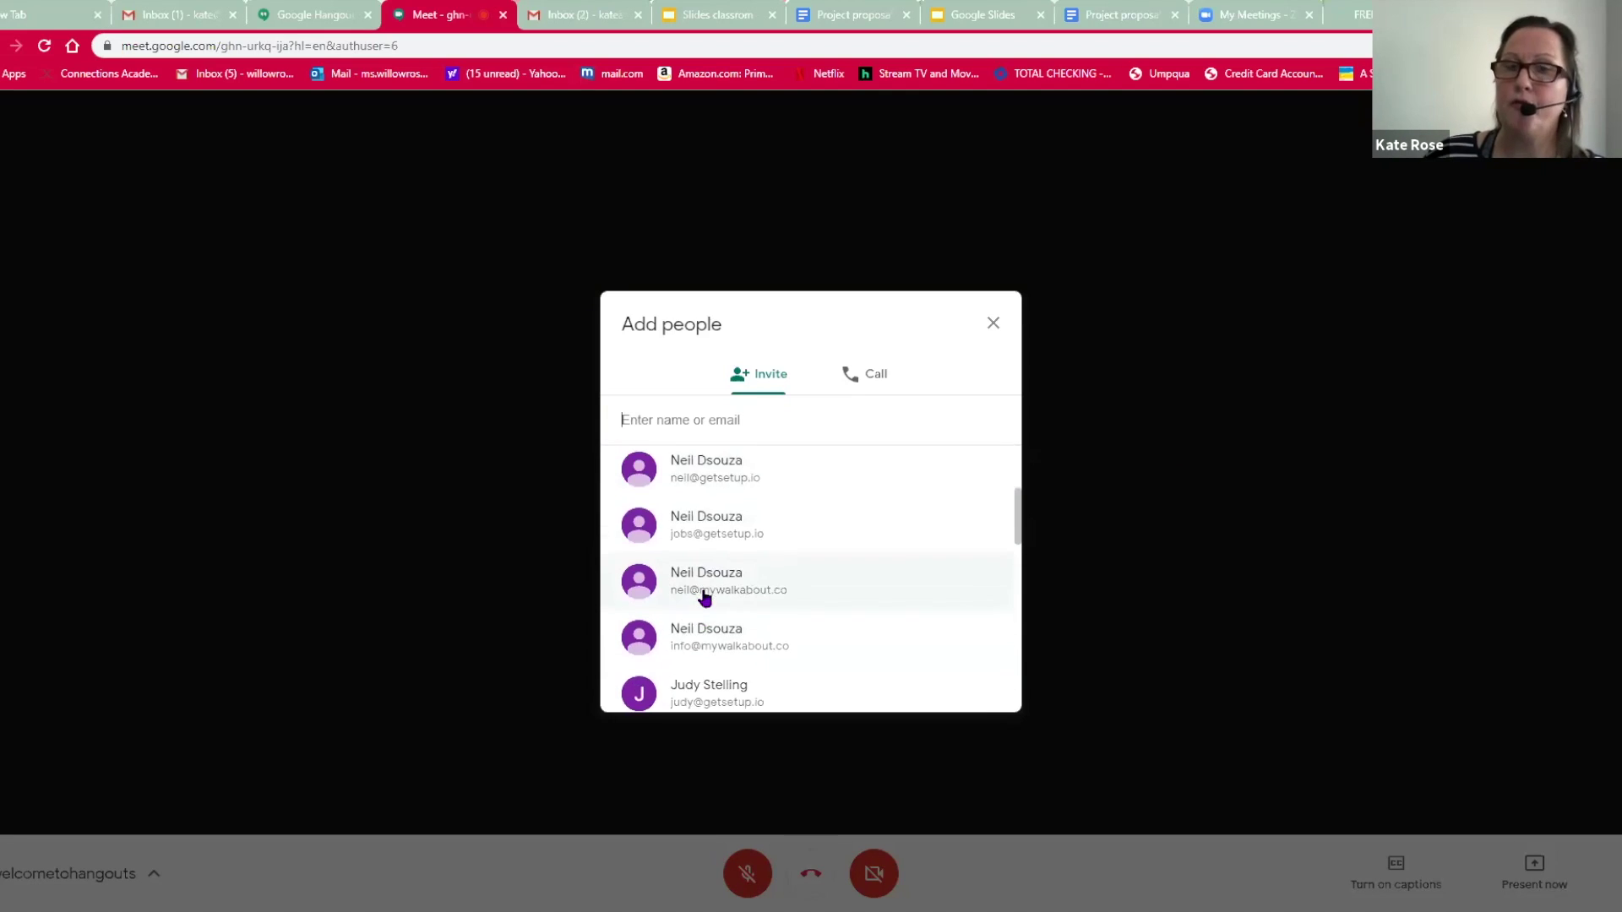
pyautogui.scroll(-3, 705, 597)
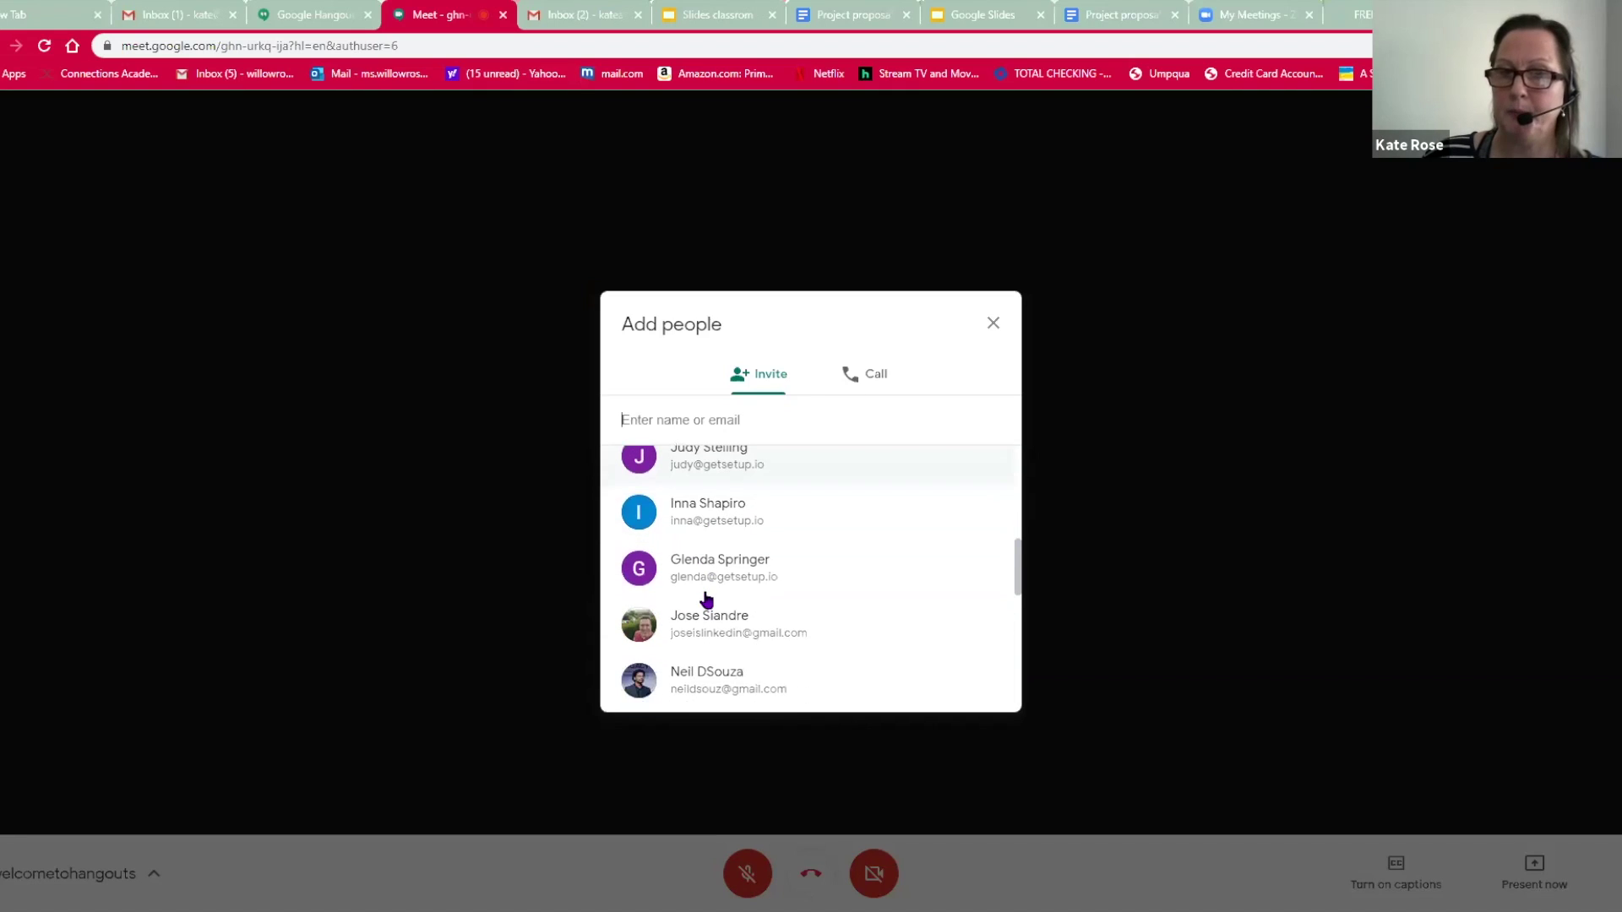
pyautogui.scroll(-3, 705, 597)
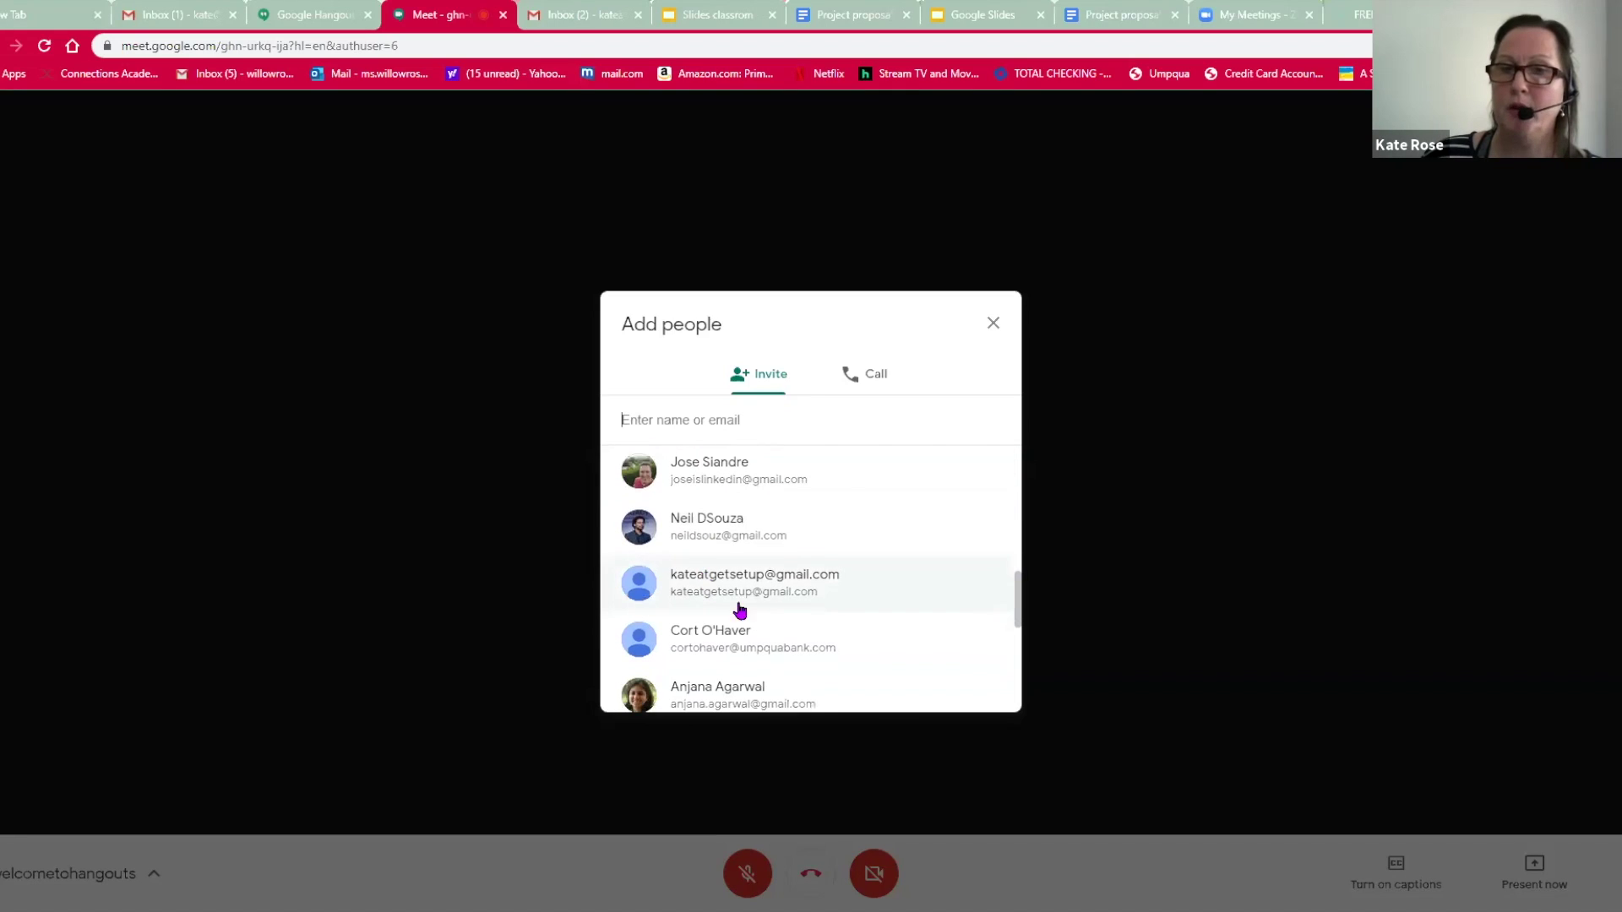
pyautogui.click(739, 583)
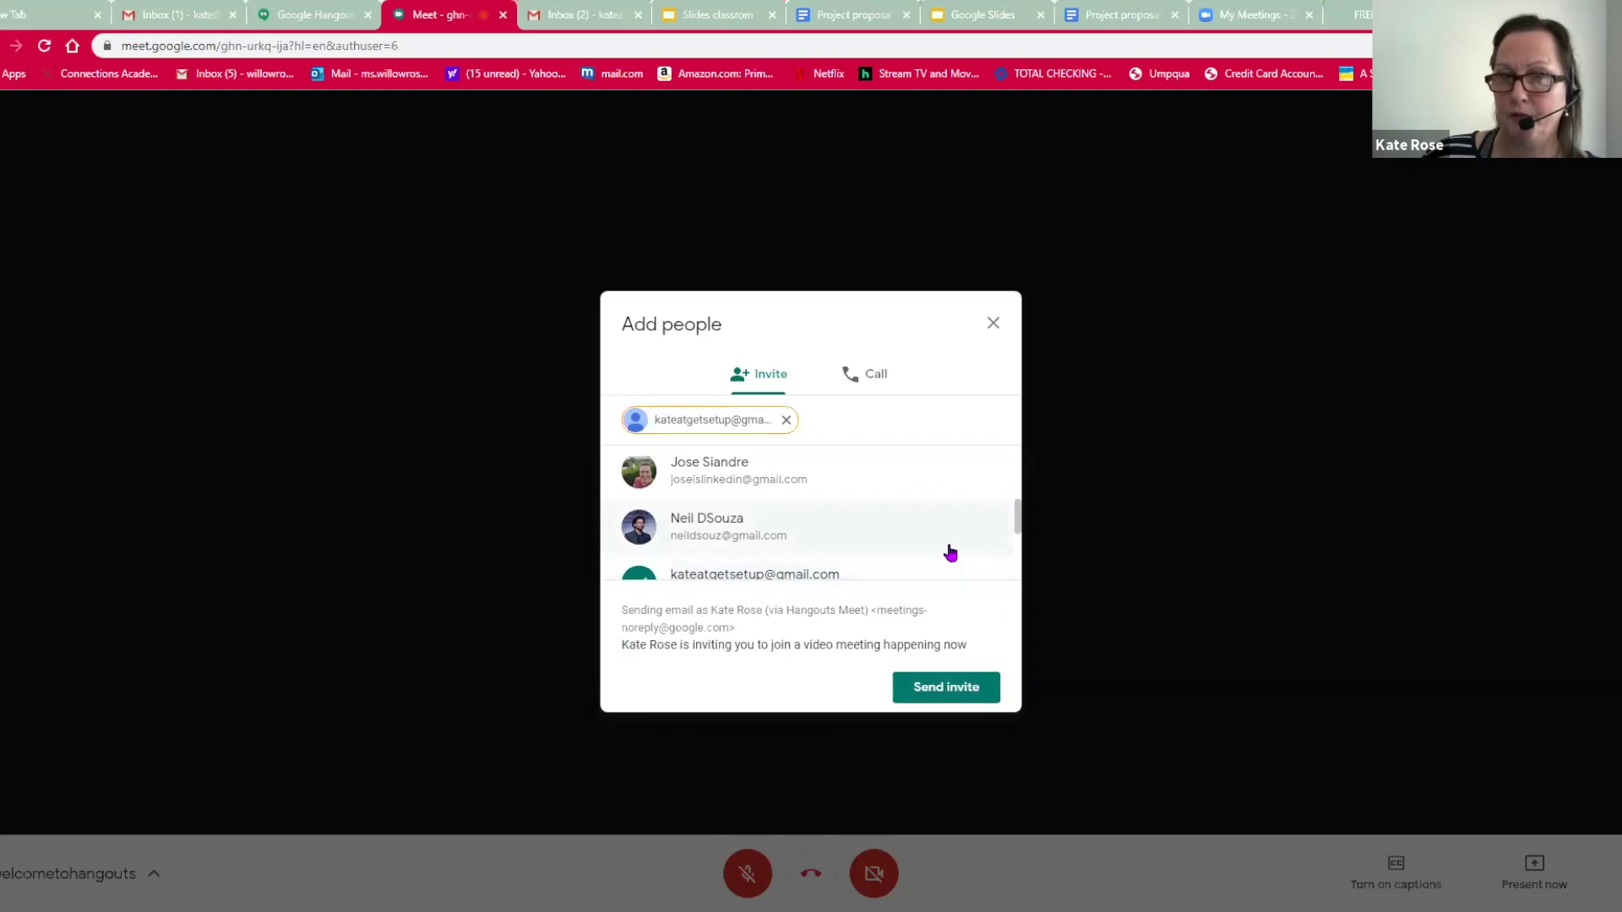
pyautogui.click(963, 698)
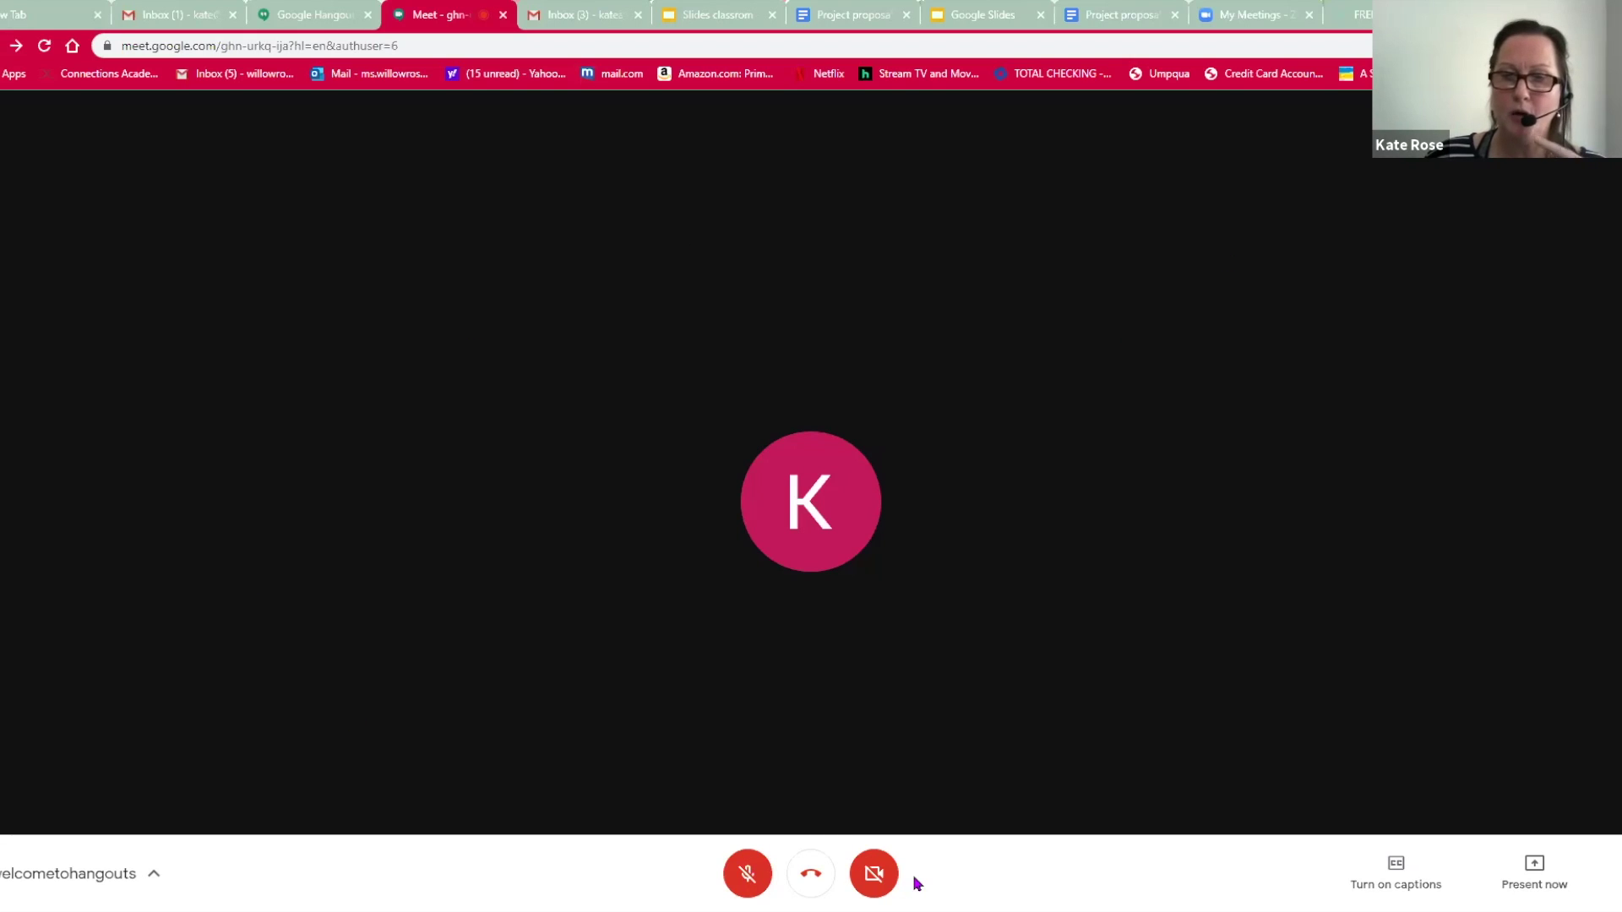
# Turn the meeting microphone on and off once, and the camera on and off three times, leaving both off
pyautogui.click(748, 875)
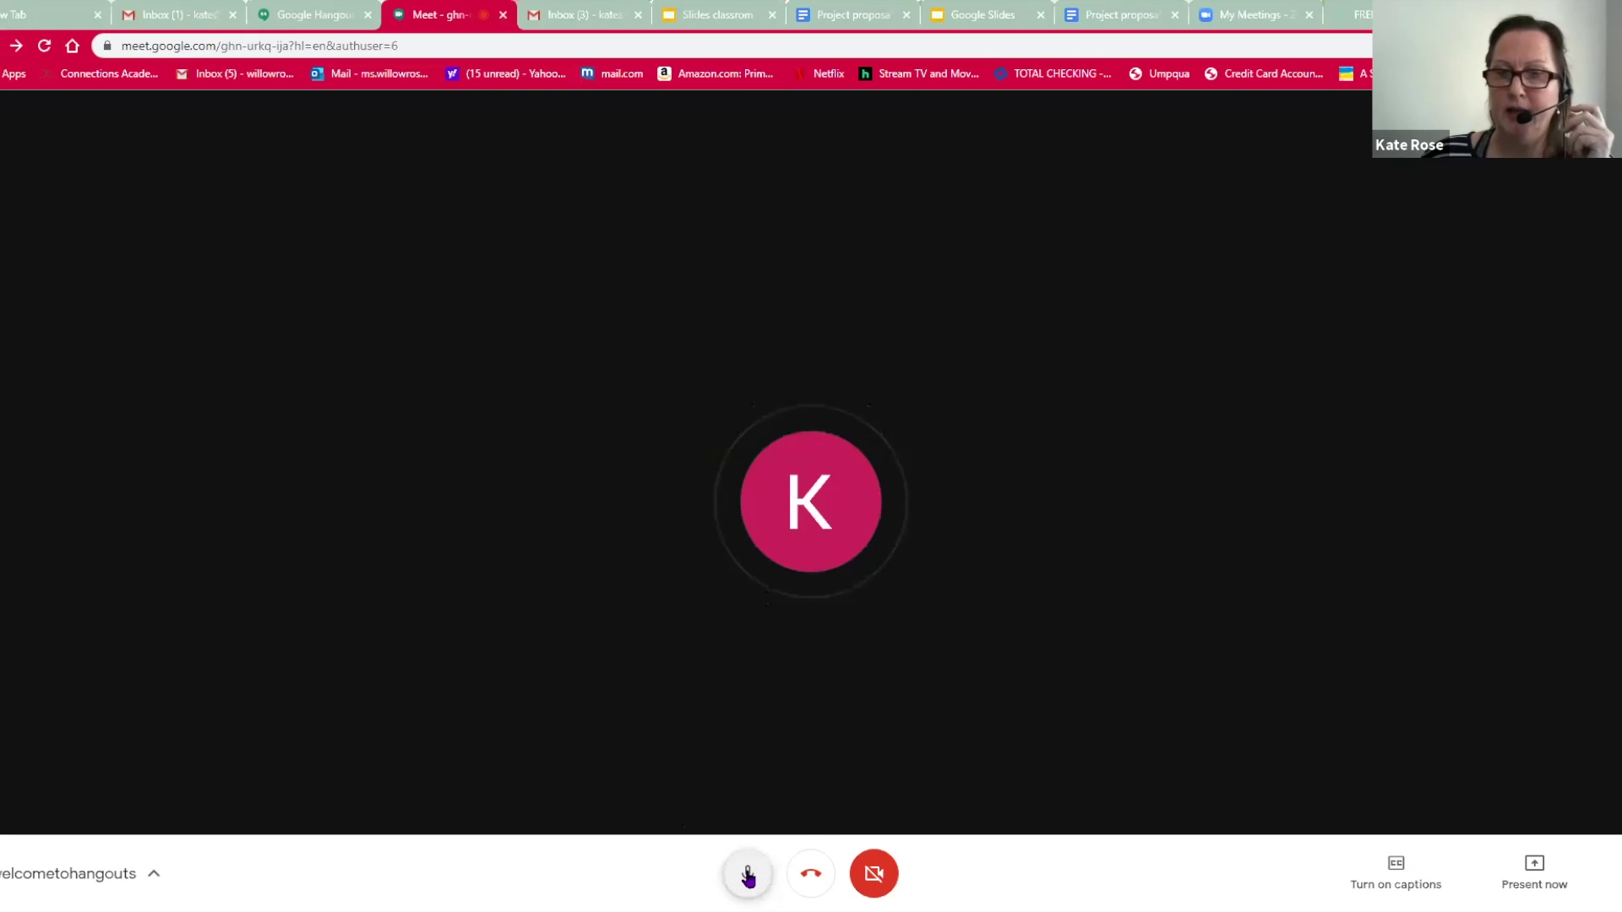
pyautogui.click(747, 880)
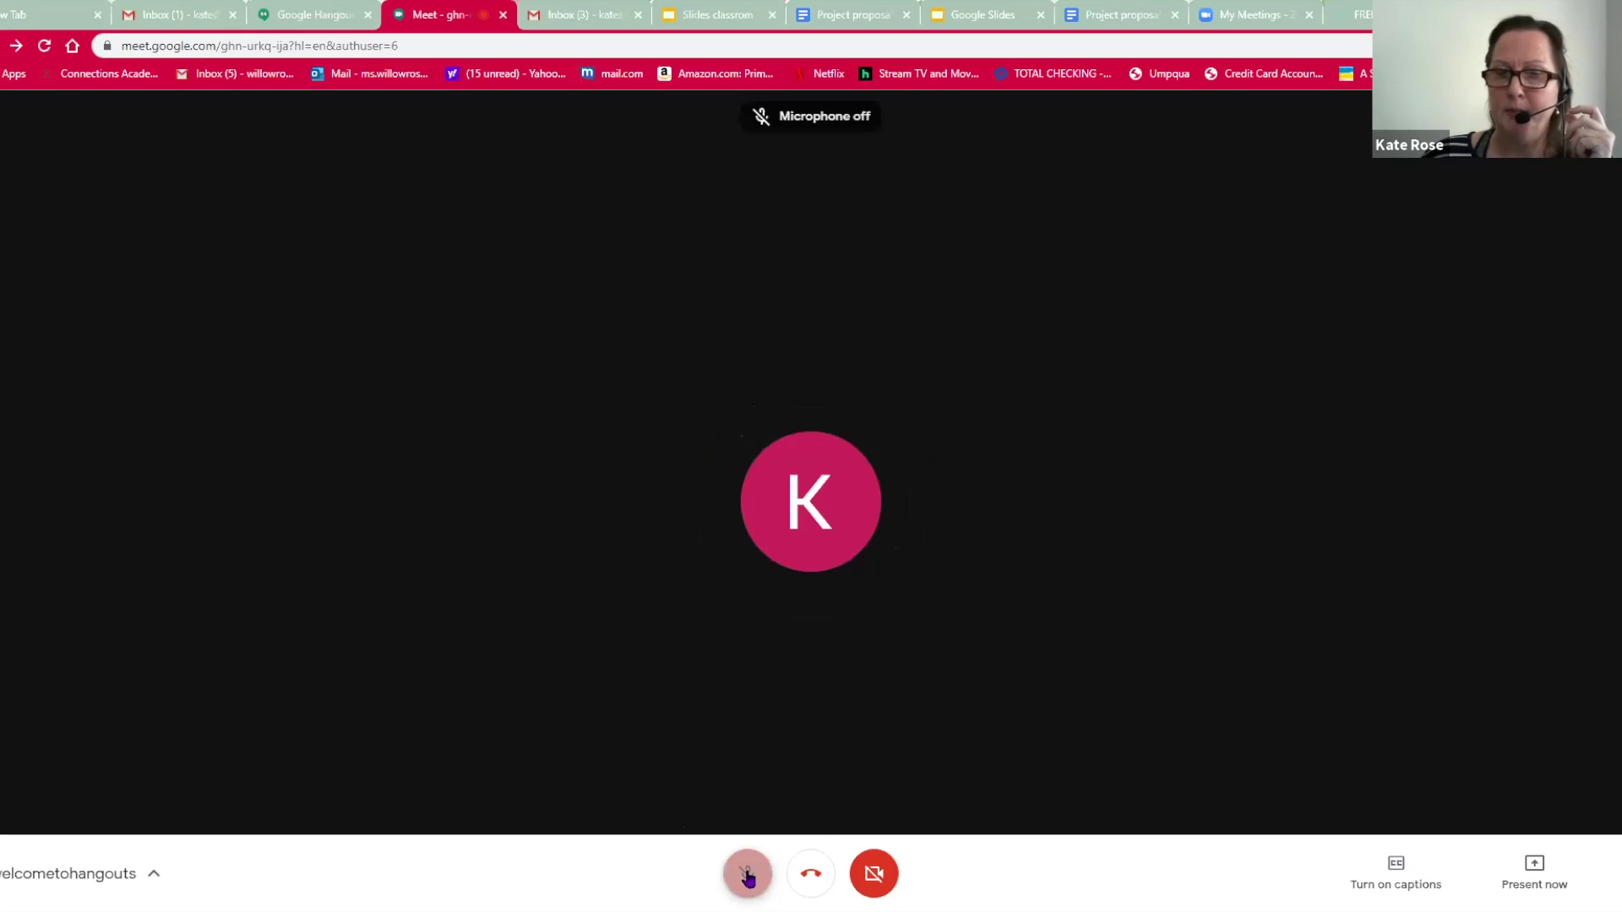
pyautogui.click(873, 880)
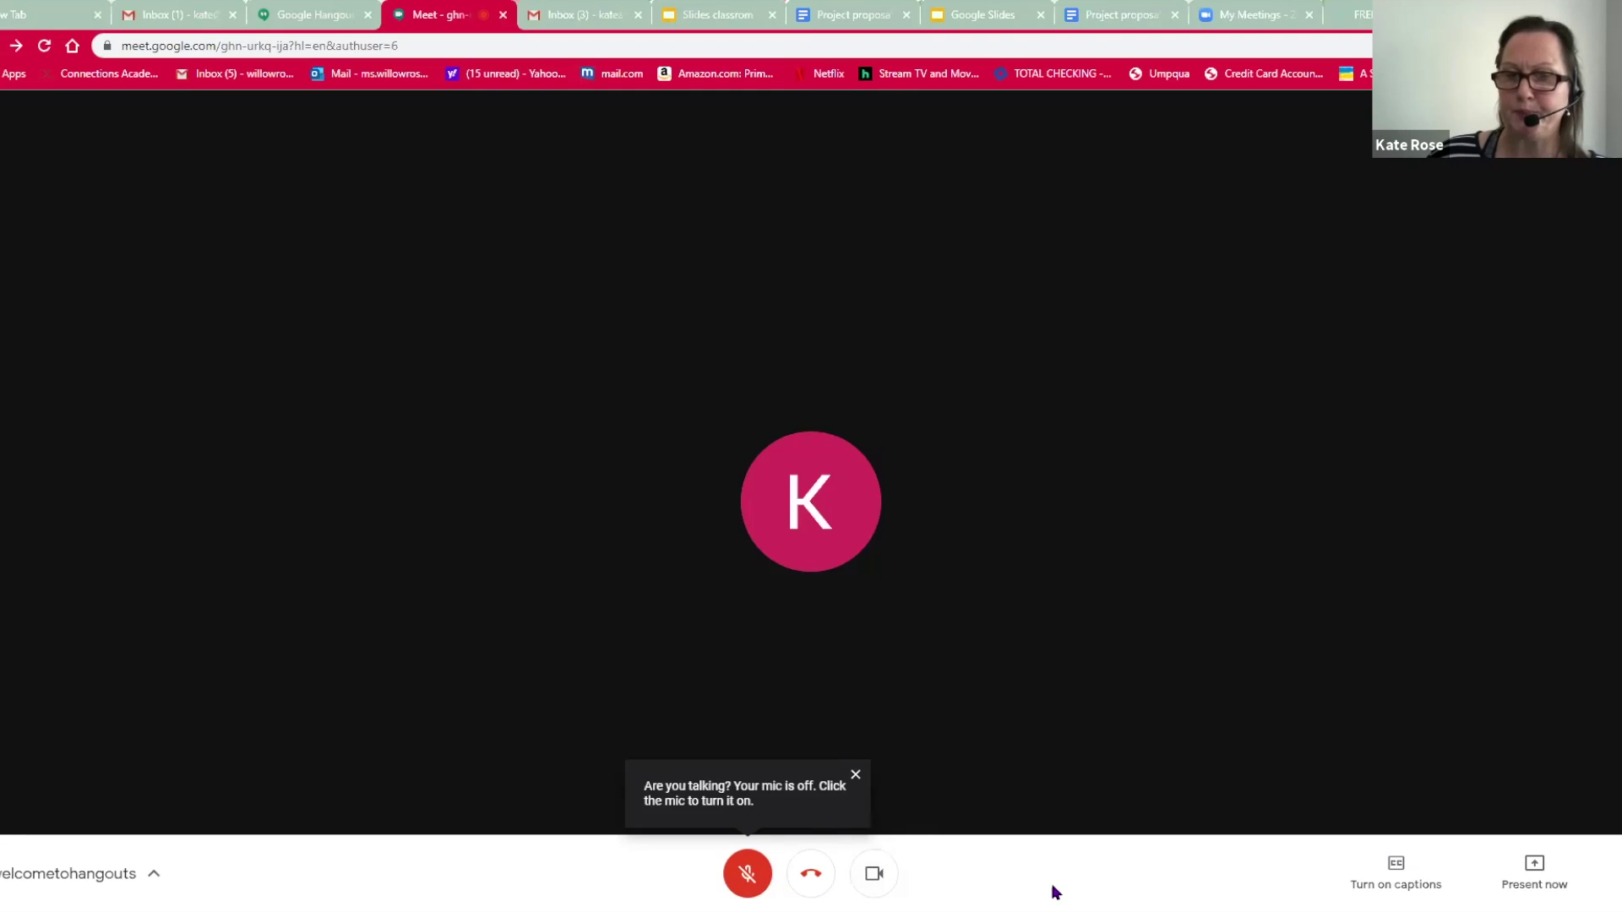
pyautogui.click(879, 874)
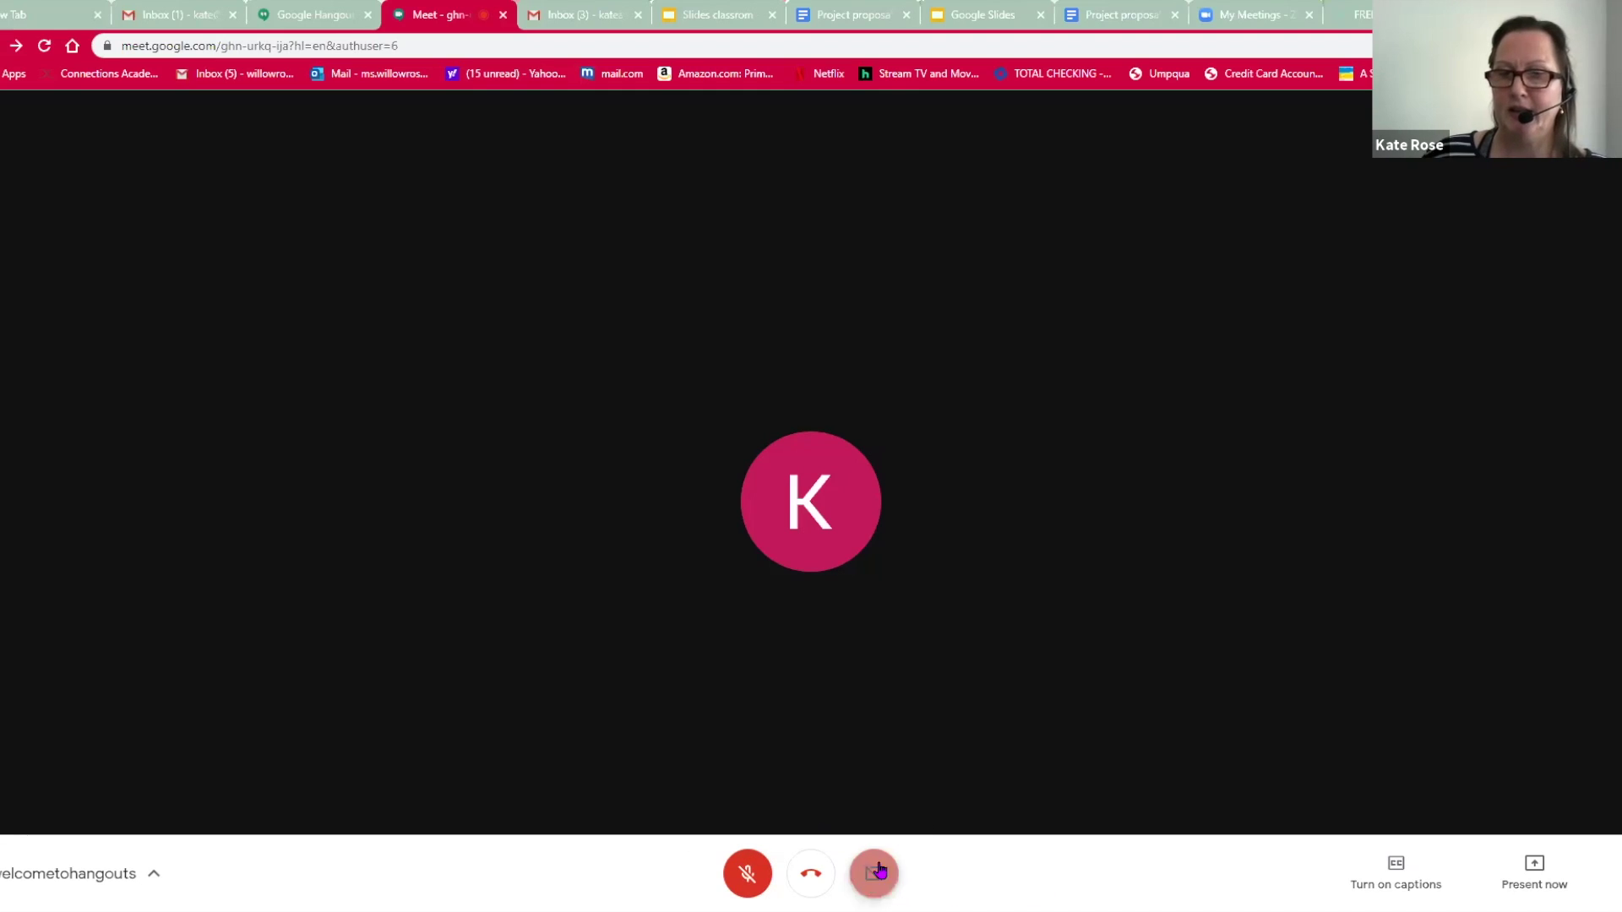
pyautogui.click(880, 875)
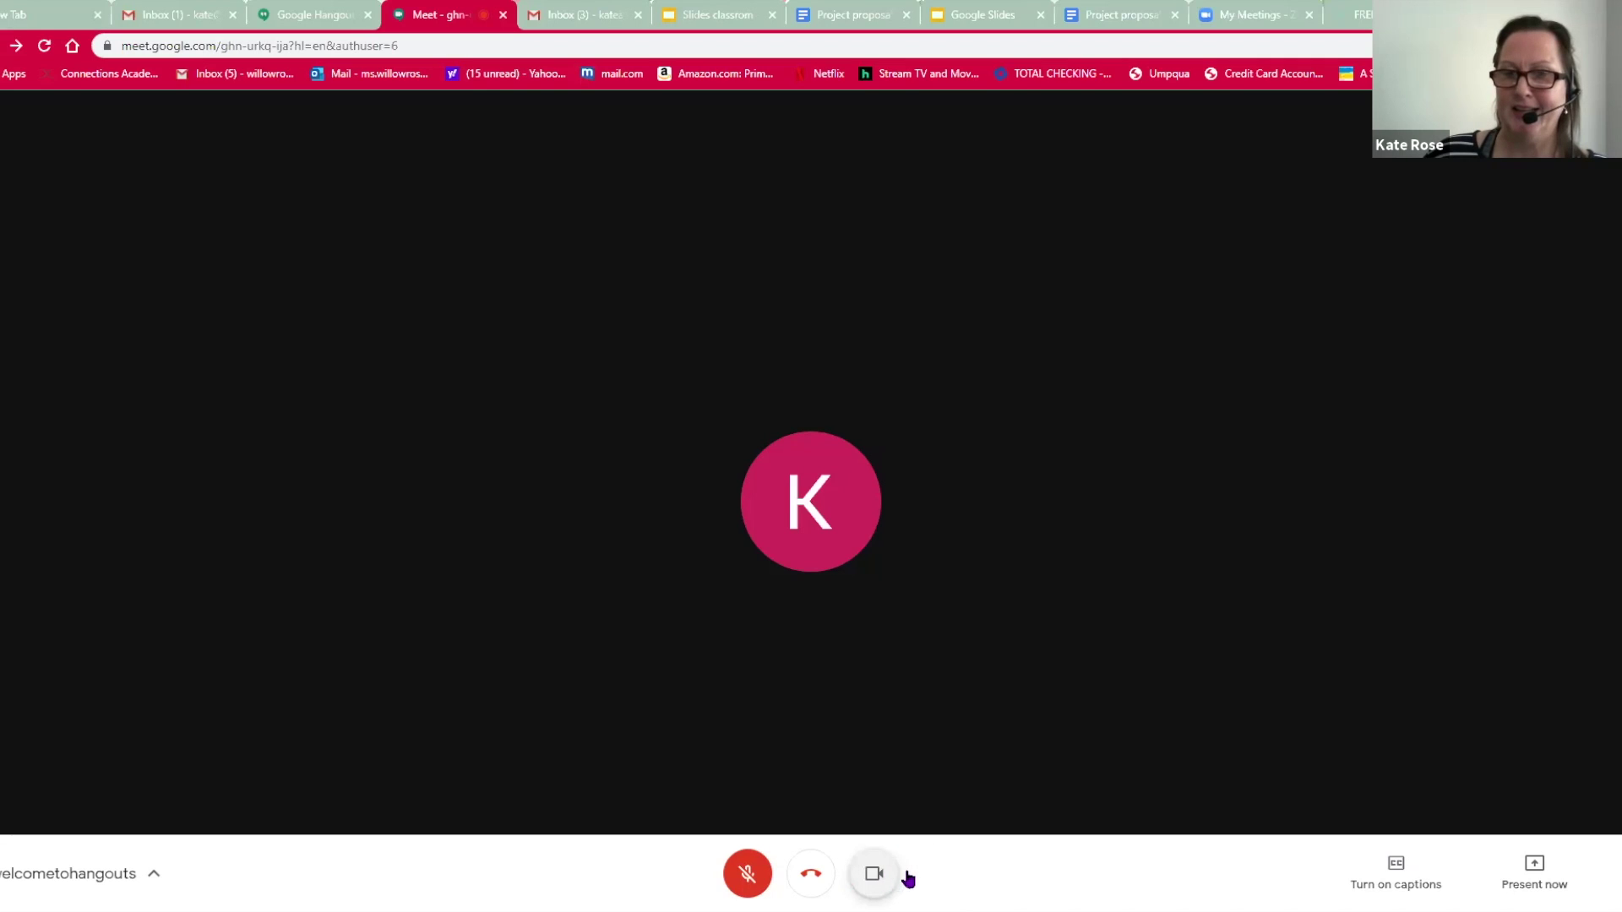
pyautogui.click(875, 878)
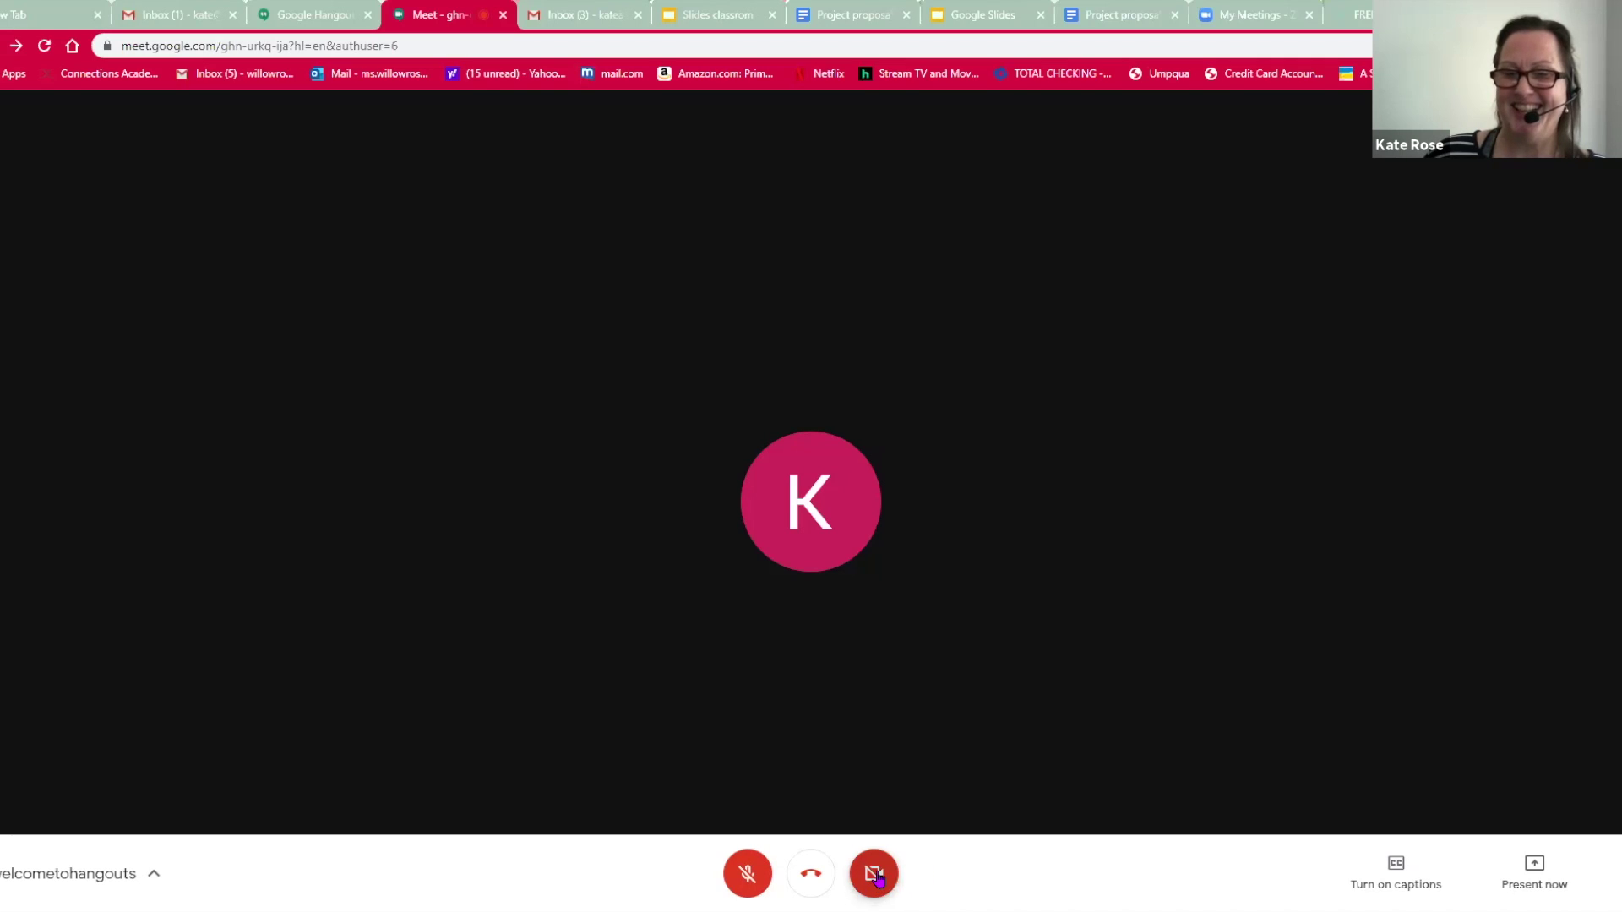
pyautogui.click(876, 880)
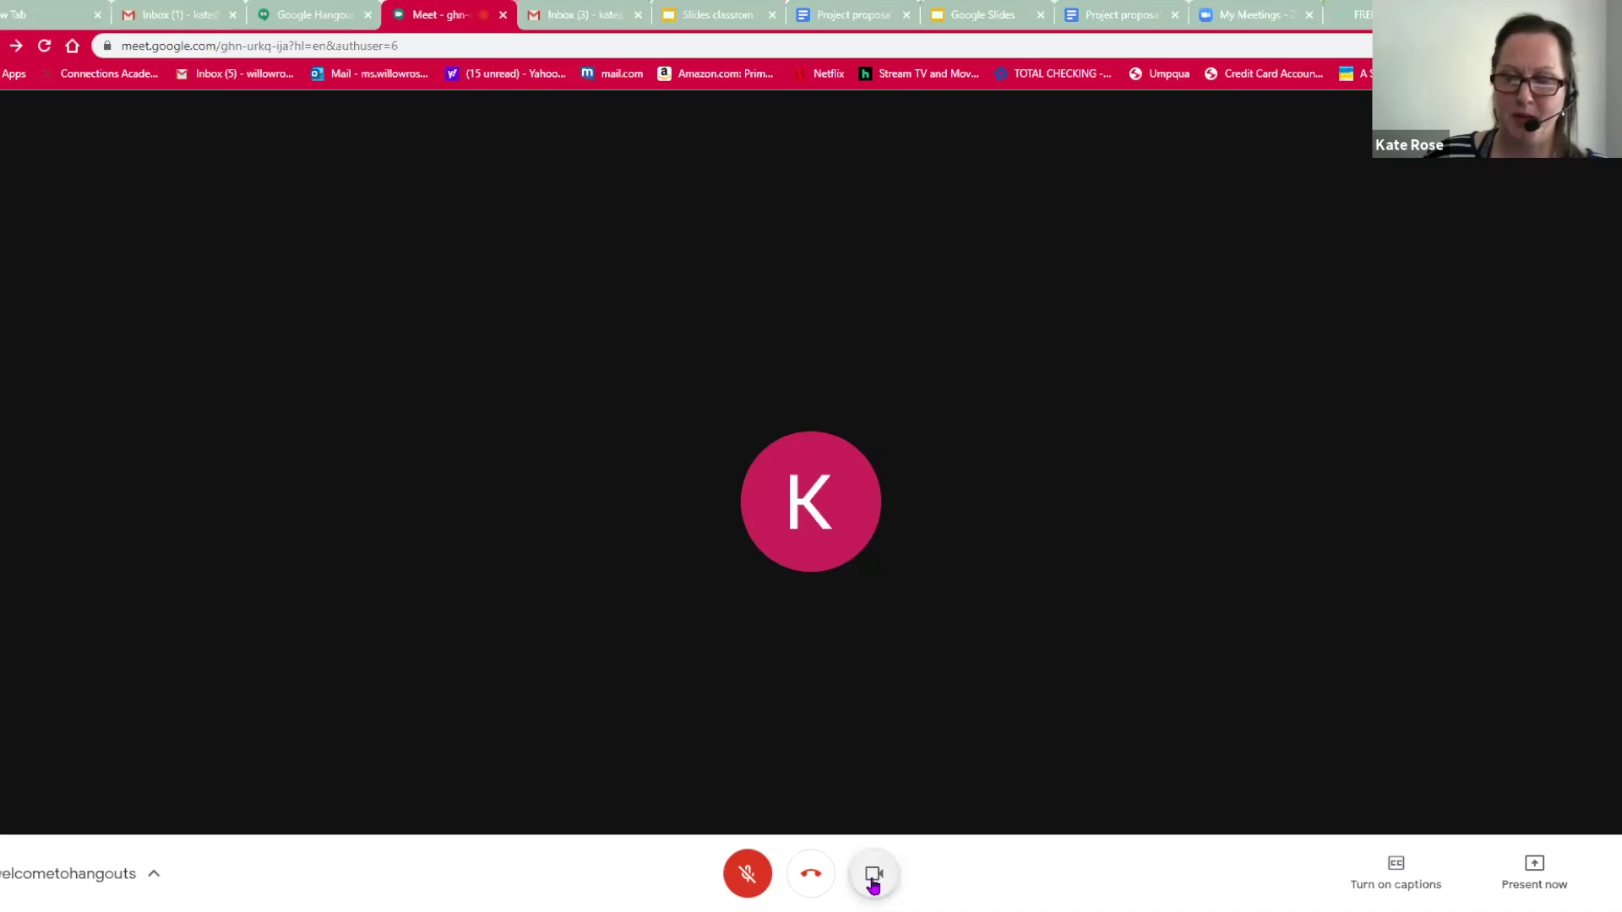
pyautogui.click(874, 883)
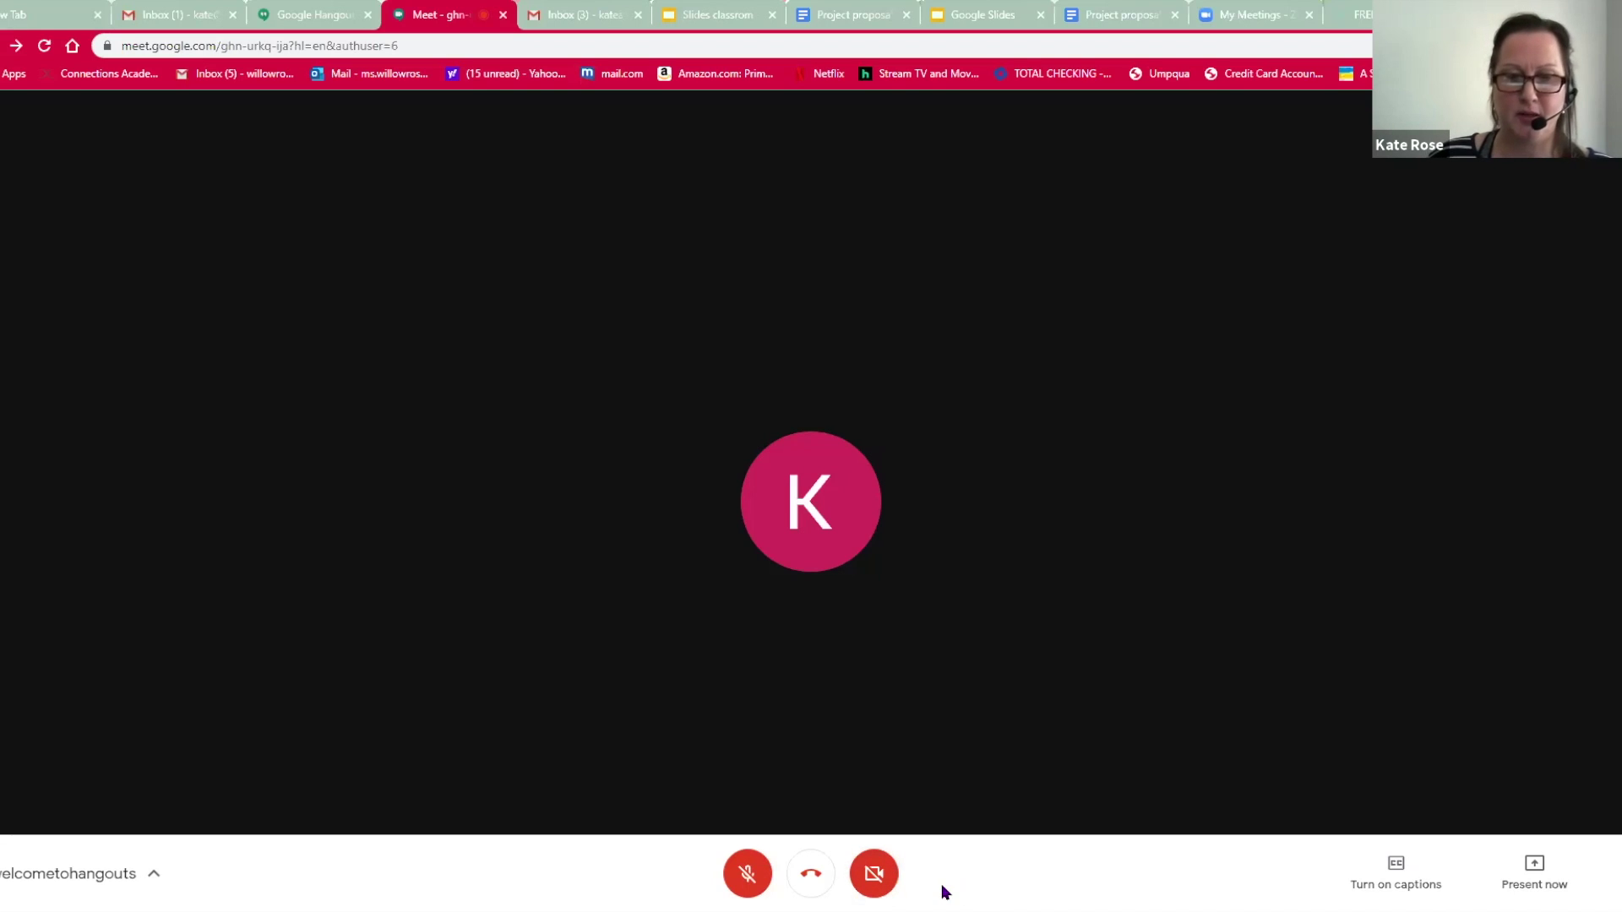